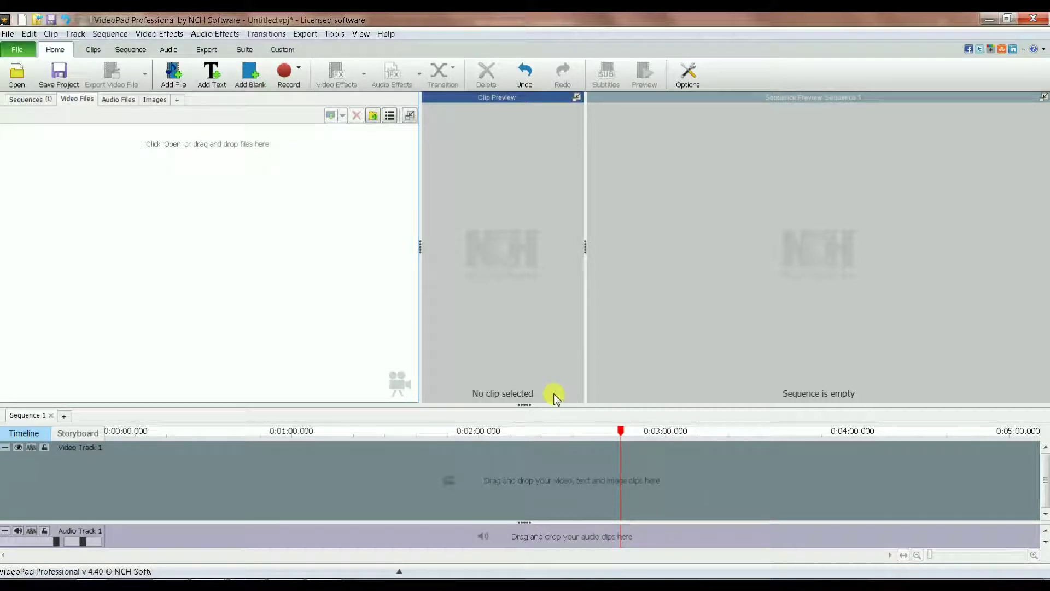
- Import fountain.mp4, Pond.mp4 and waterfall.mp4 into the project with Clip > Add File(s)
left_click(51, 34)
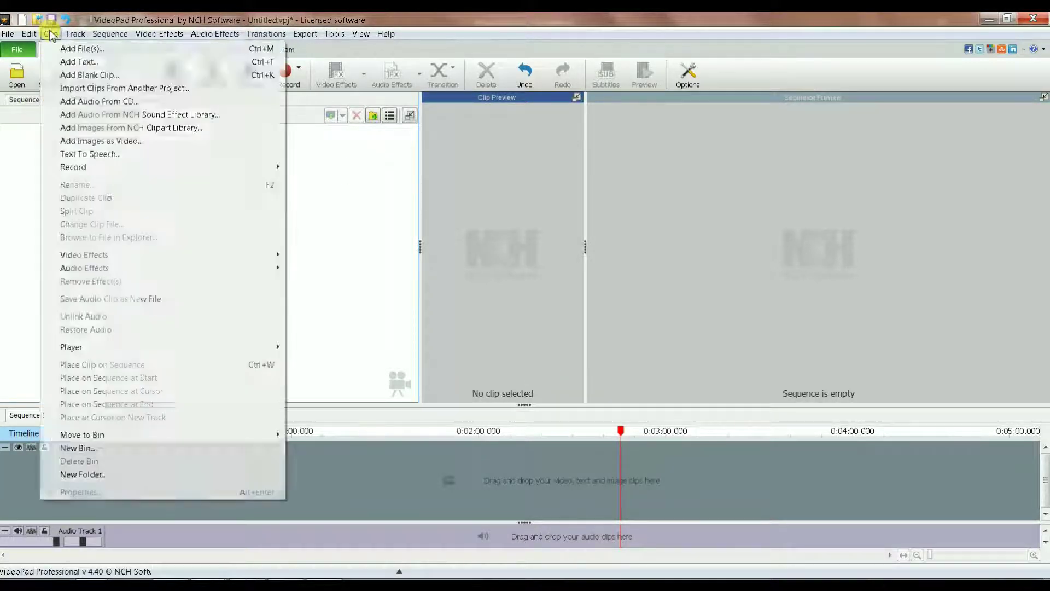
left_click(71, 49)
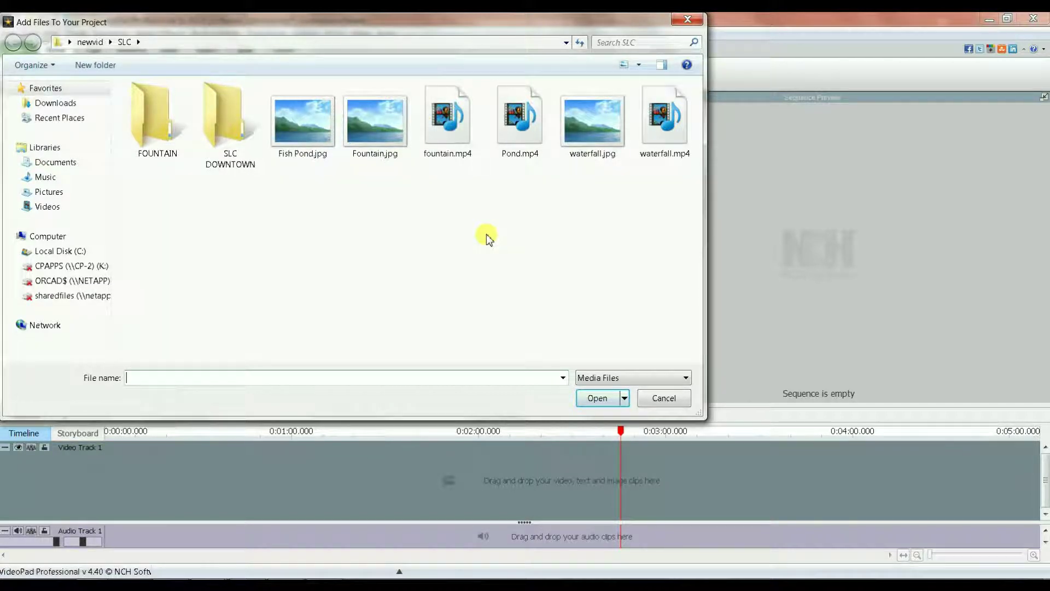
left_click(455, 120)
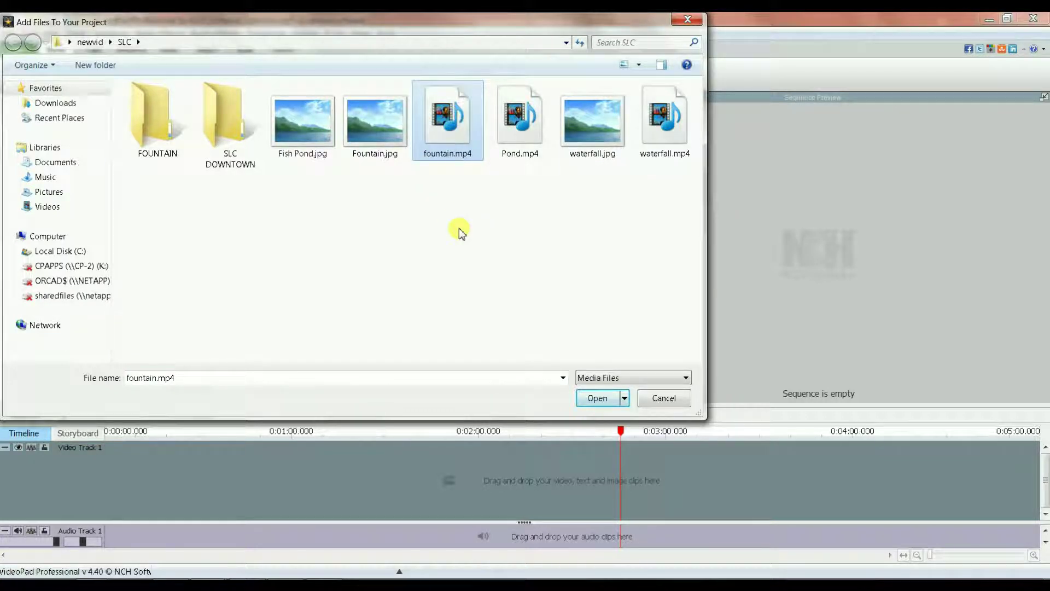
left_click(520, 139, "ctrl")
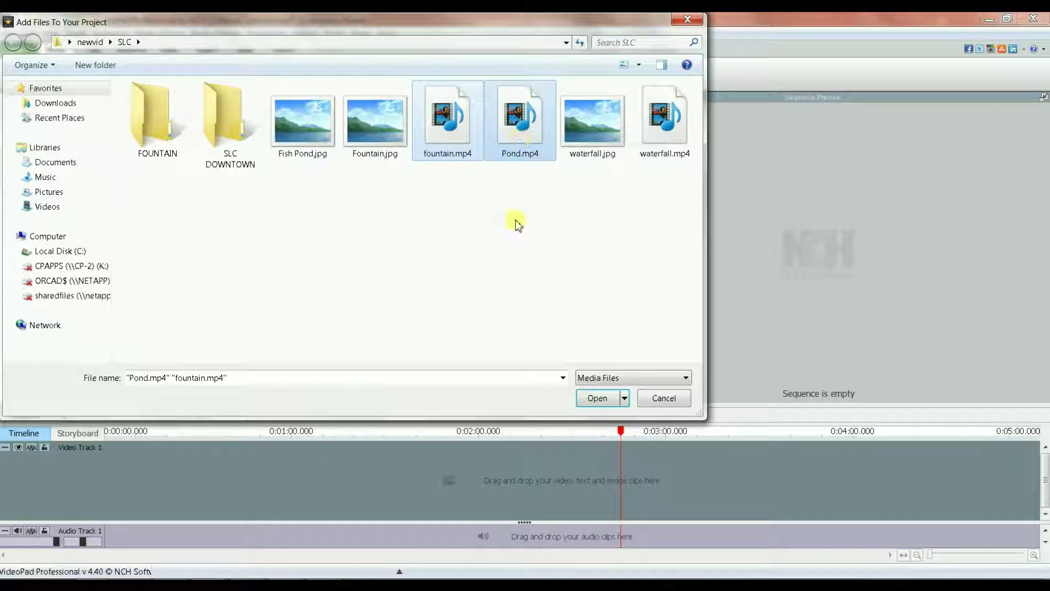
left_click(665, 135, "ctrl")
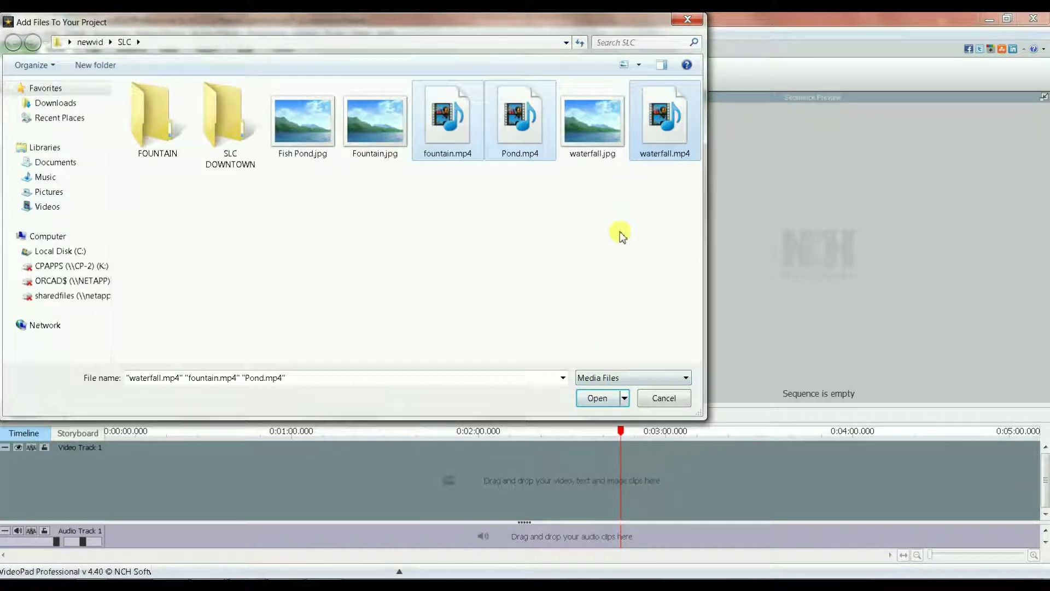
left_click(597, 398)
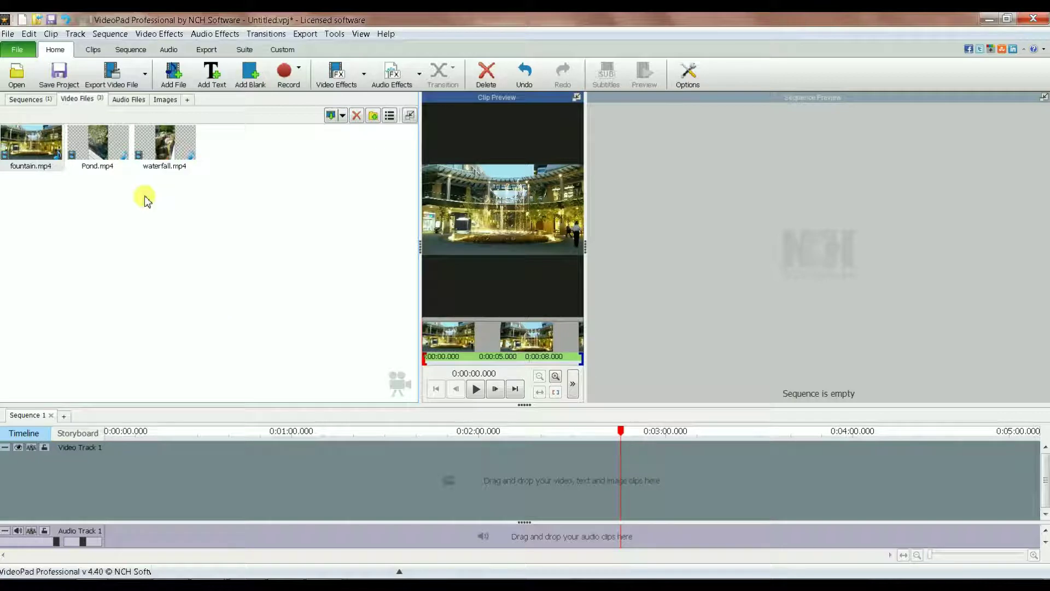
- Preview Pond.mp4 and fountain.mp4, then finish with waterfall.mp4 loaded in Clip Preview
left_click(107, 143)
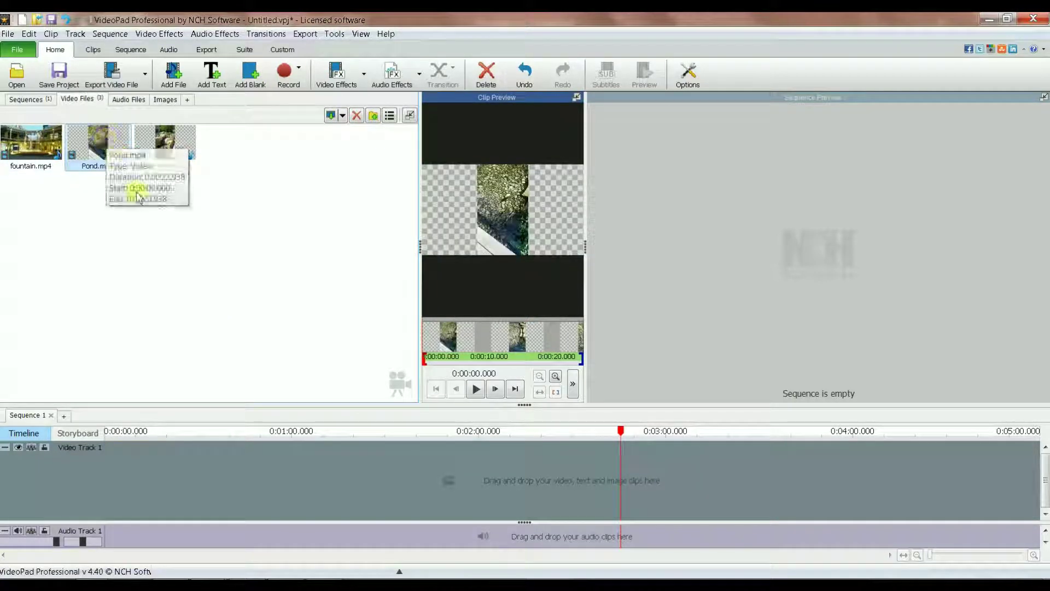
left_click(37, 156)
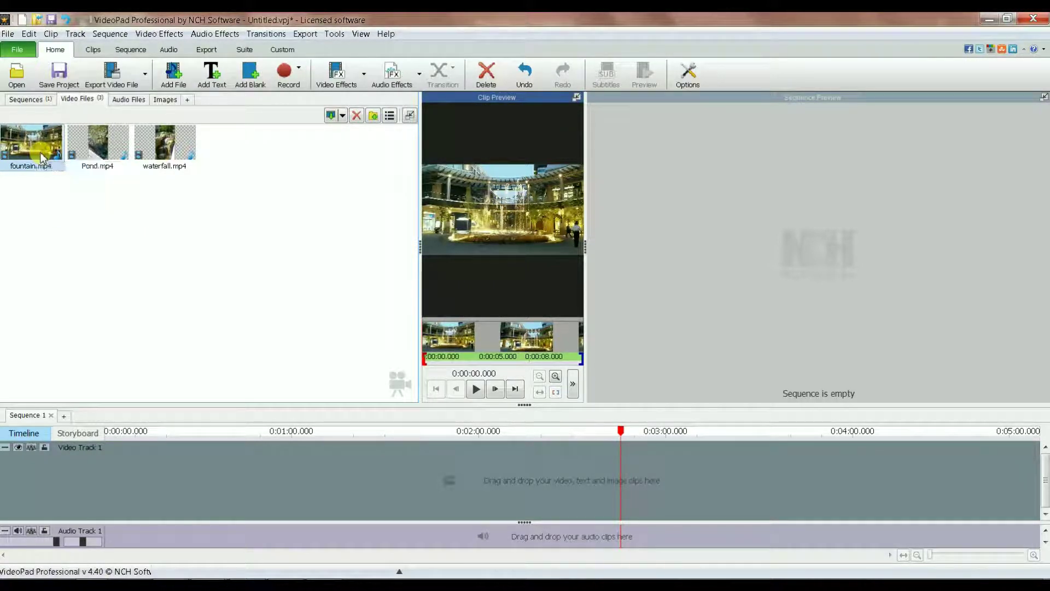
left_click(105, 127)
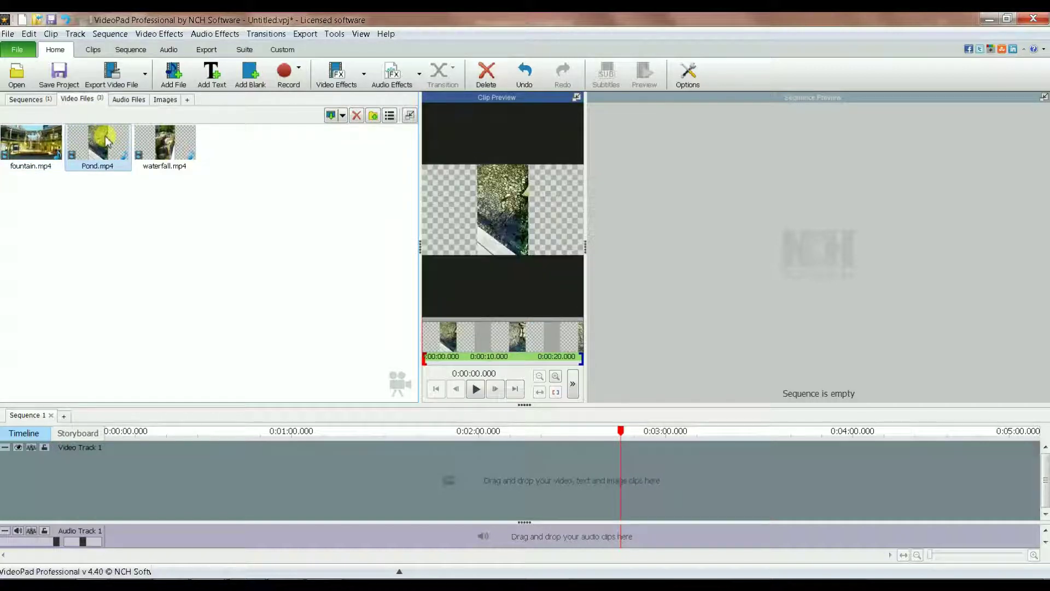
left_click(164, 141)
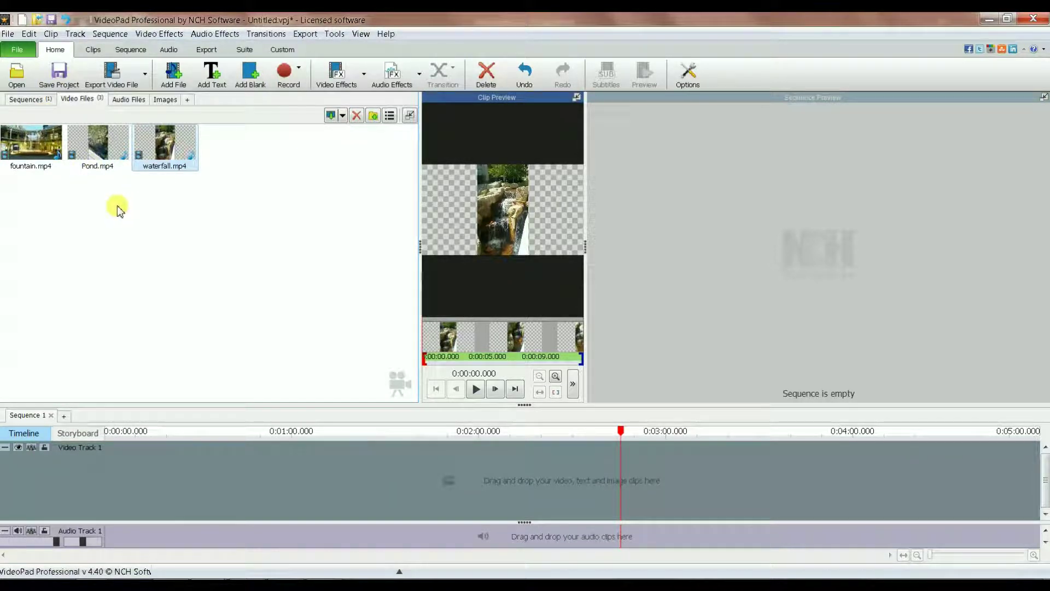
- Import the title images Fish Pond.jpg, Fountain.jpg and waterfall.jpg into the Images bin
left_click(51, 34)
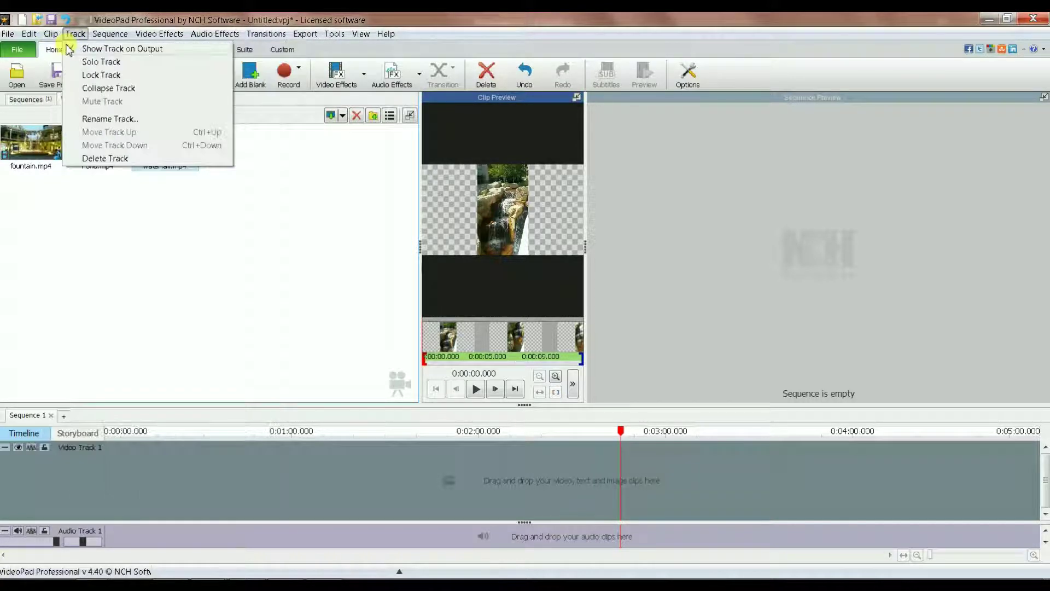
left_click(82, 61)
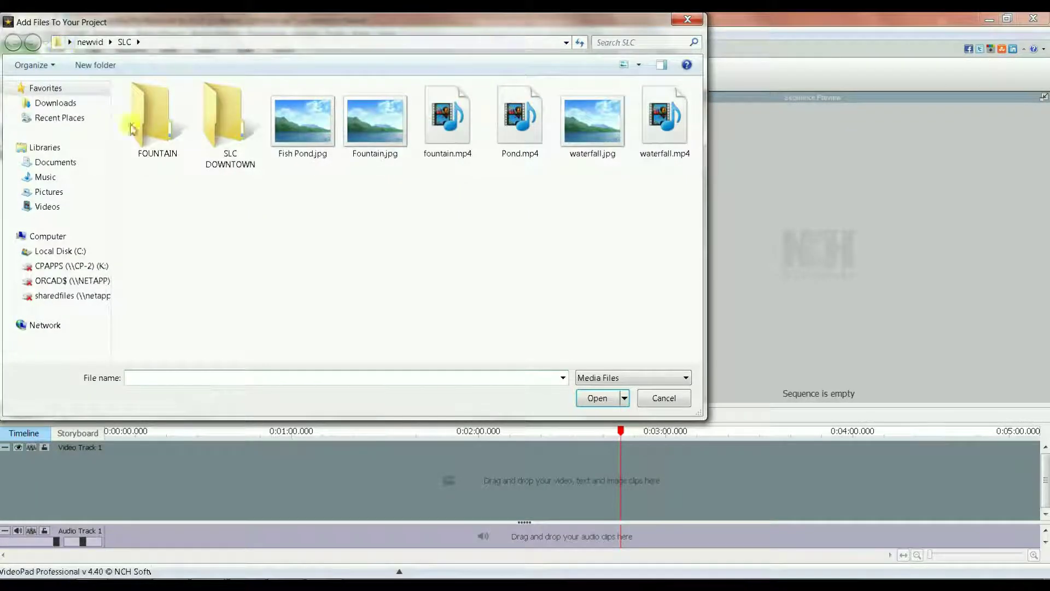
left_click(319, 120)
left_click(396, 119, "ctrl")
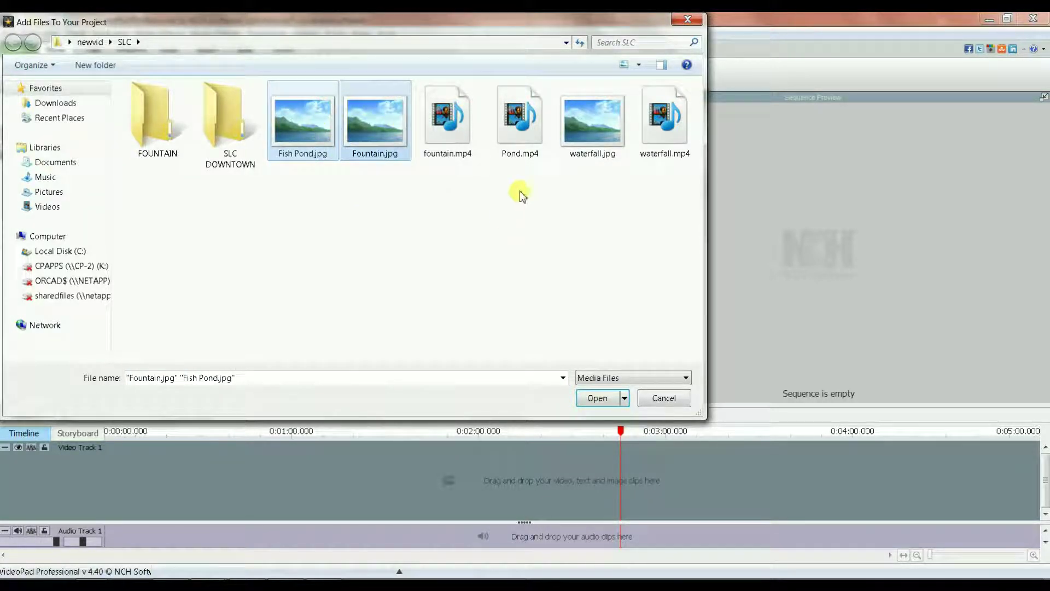
left_click(592, 125, "ctrl")
left_click(596, 400)
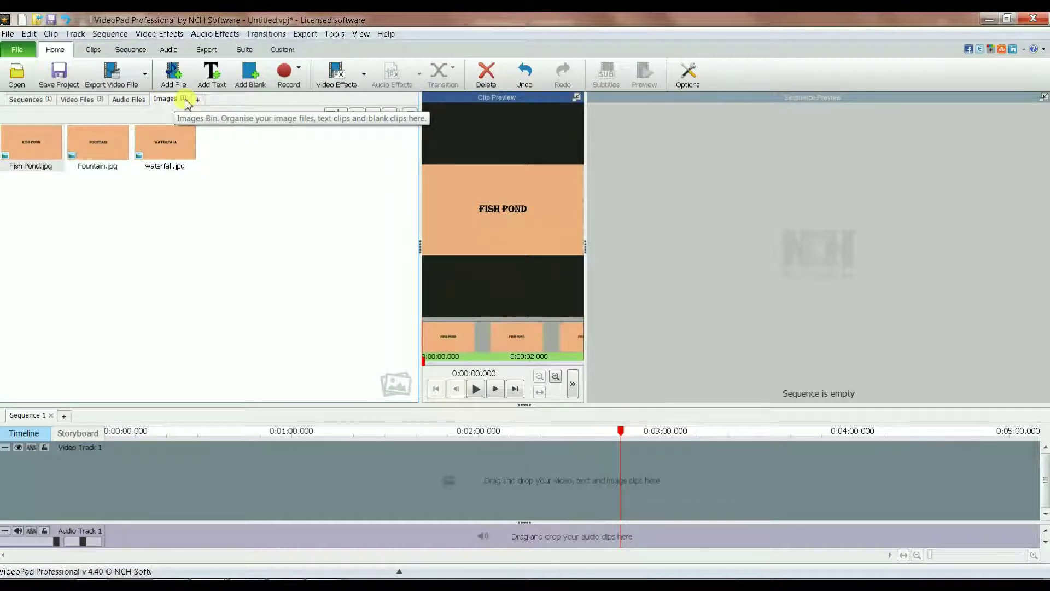
left_click(72, 102)
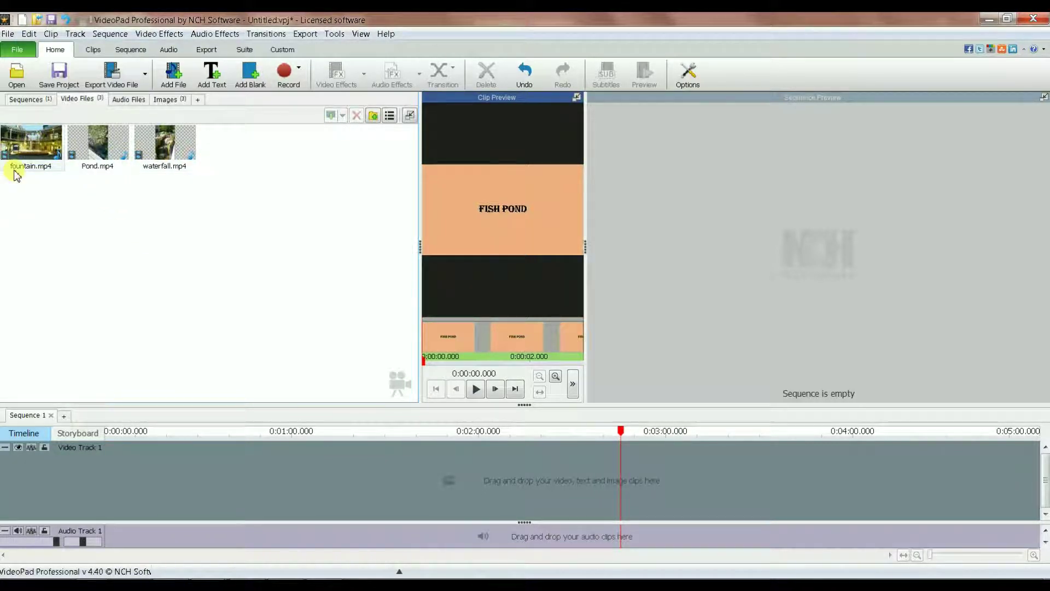
left_click(26, 149)
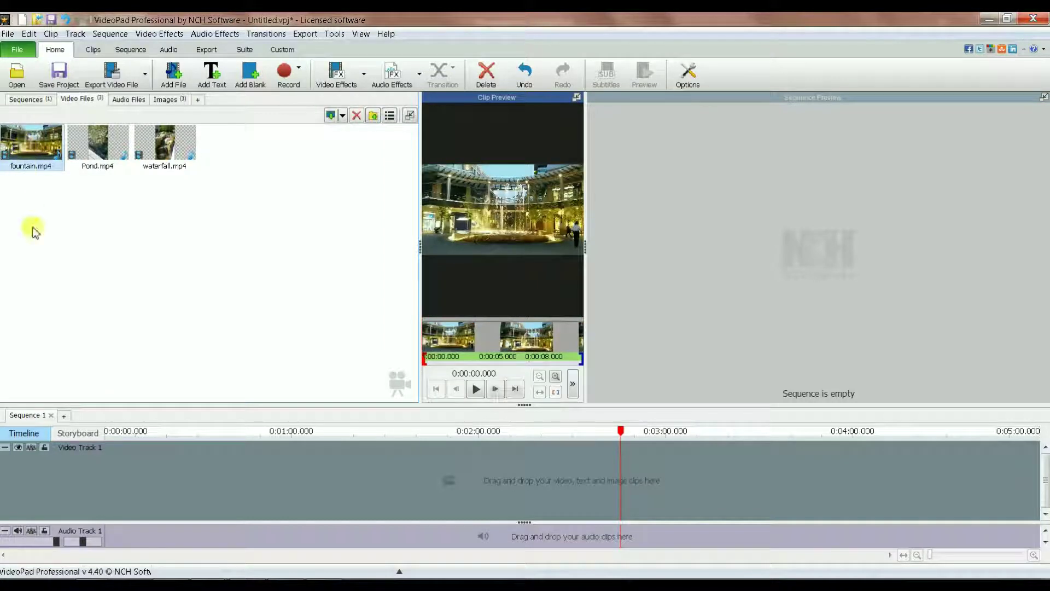
left_click(98, 143)
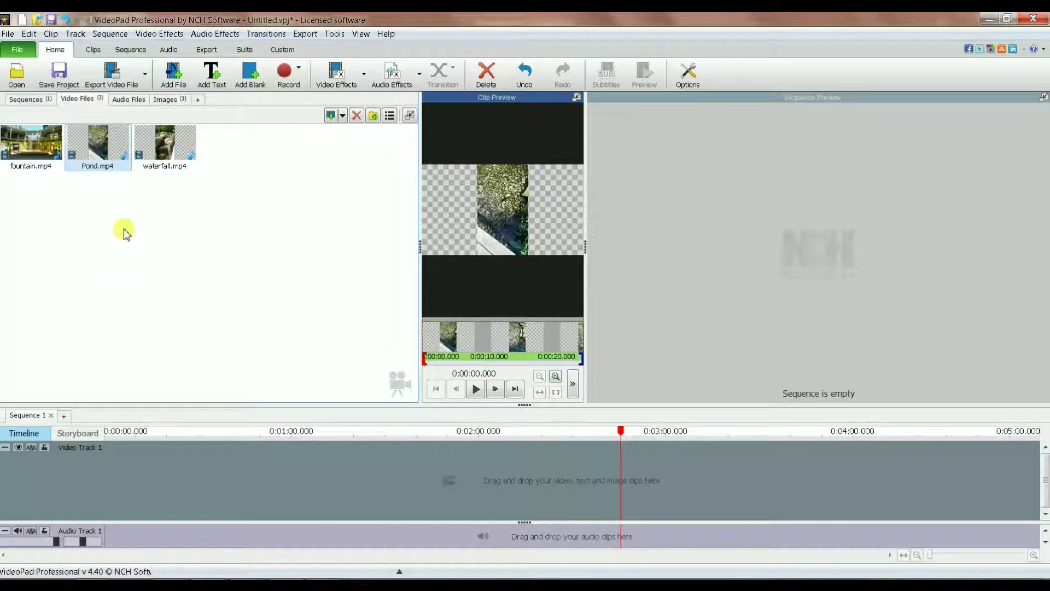
left_click(158, 164)
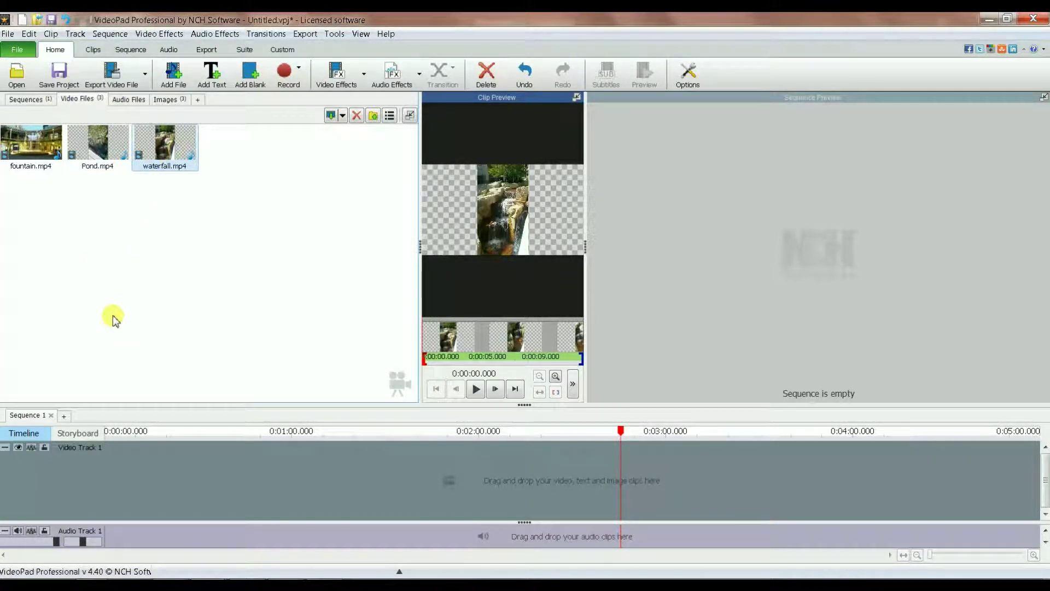
left_click(166, 99)
left_click(37, 150)
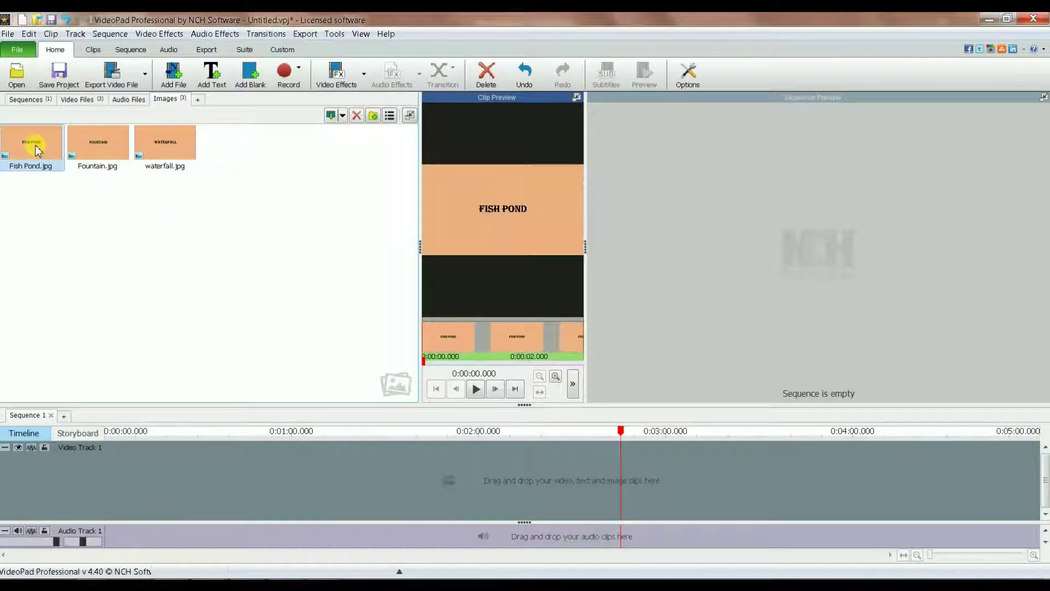
- Widen the clip preview area and preview the FOUNTAIN and WATERFALL title cards
left_click_drag(586, 206, 715, 220)
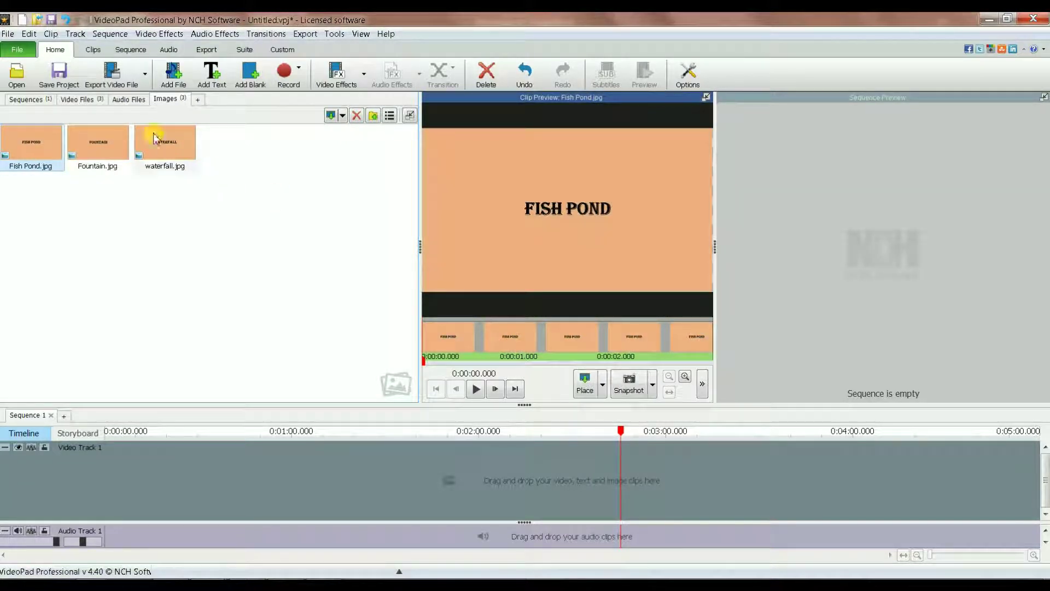
left_click(104, 147)
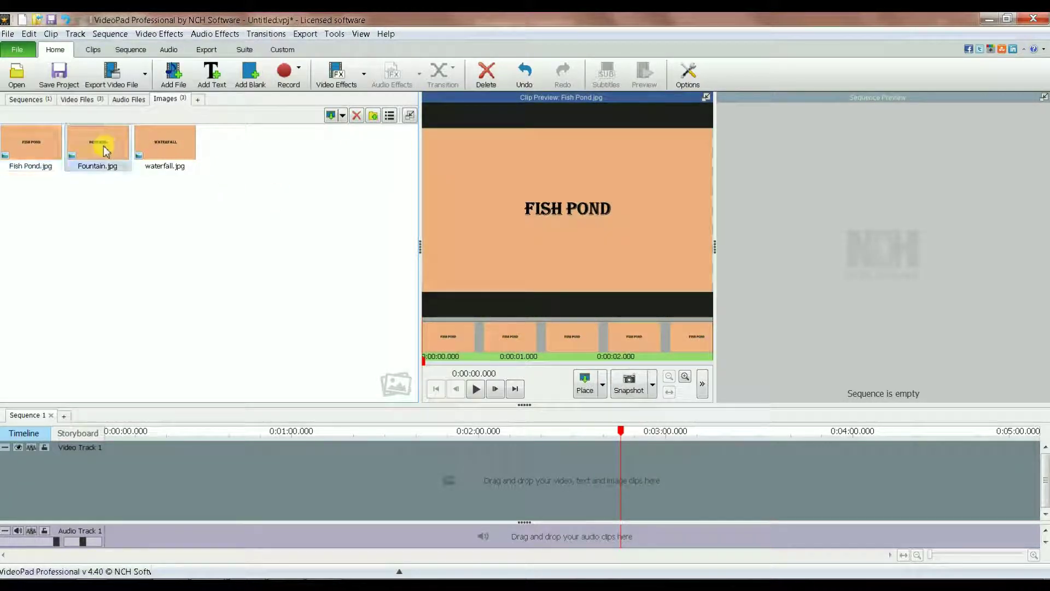
left_click(168, 156)
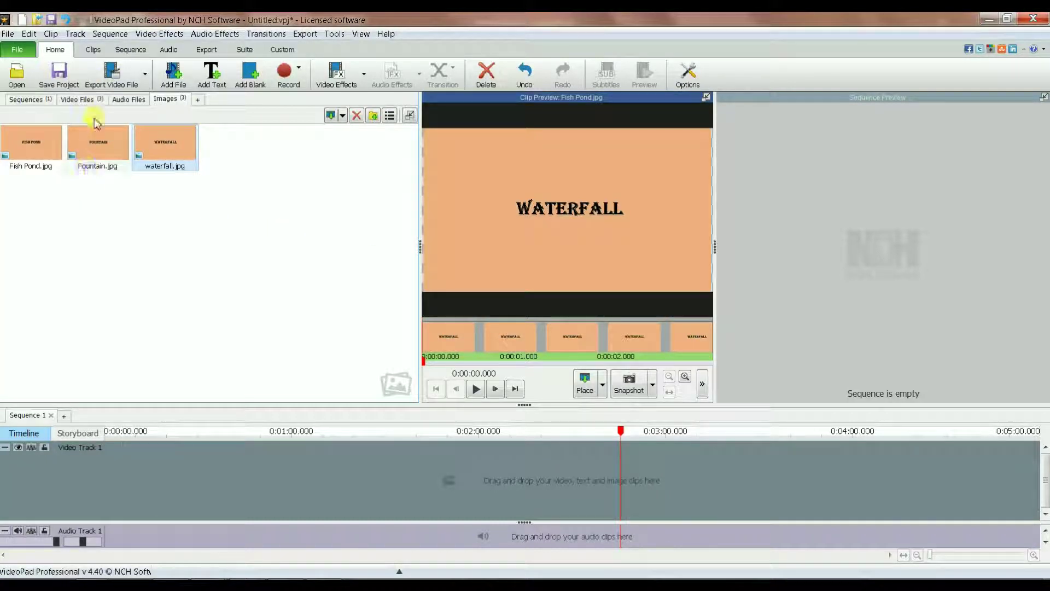
- Preview waterfall.mp4 from Video Files, then load the waterfall.jpg title card from Images
left_click(77, 101)
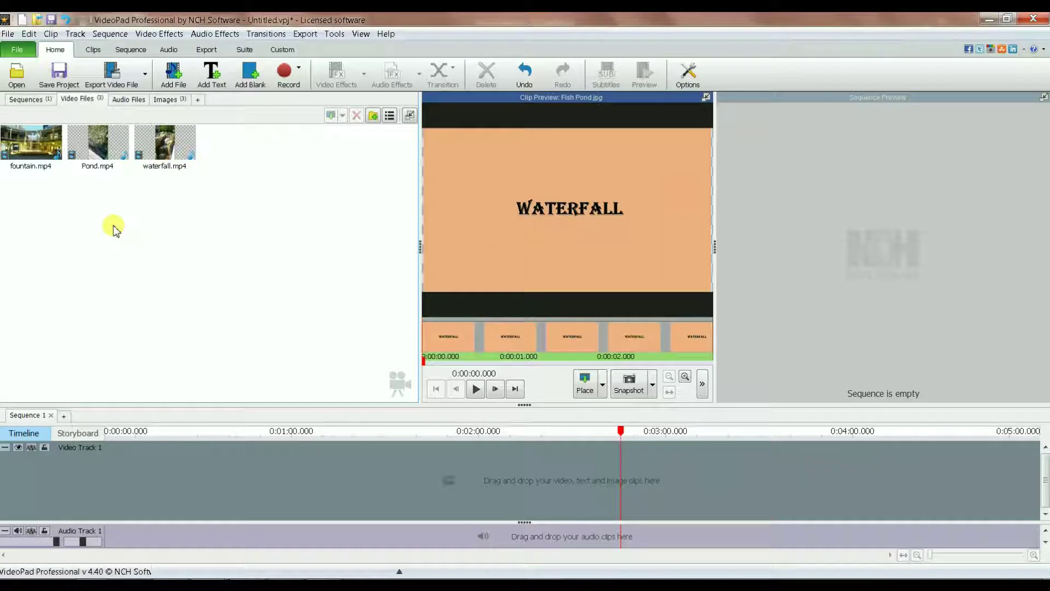
left_click(164, 152)
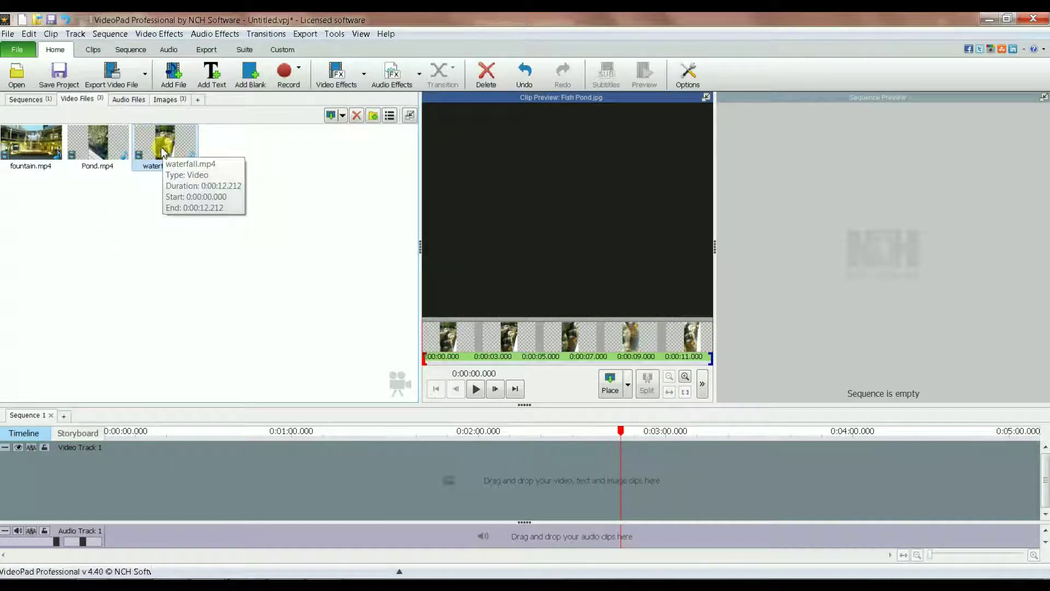
left_click(121, 204)
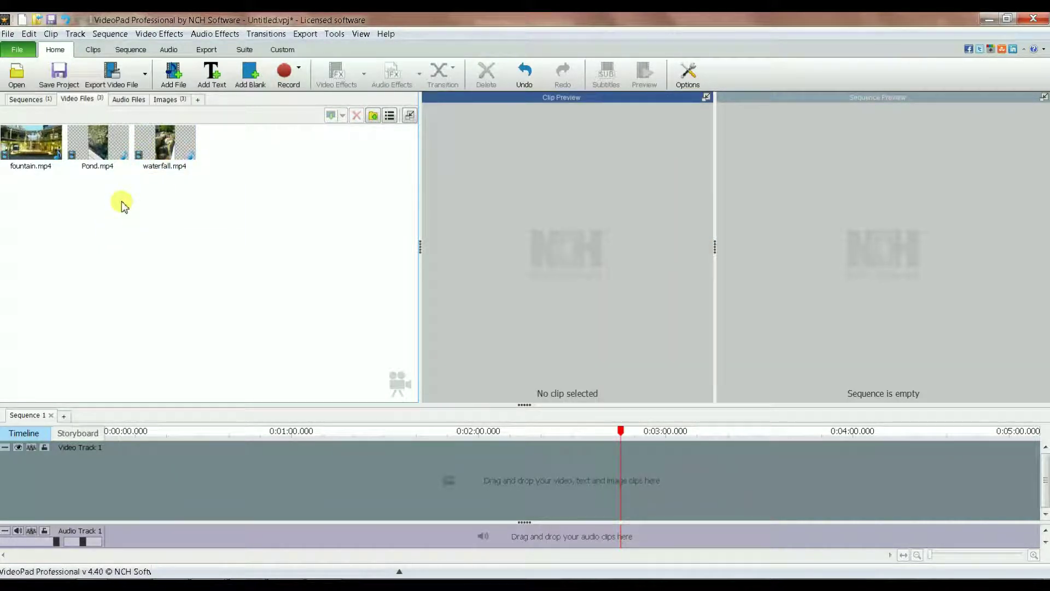
left_click(160, 158)
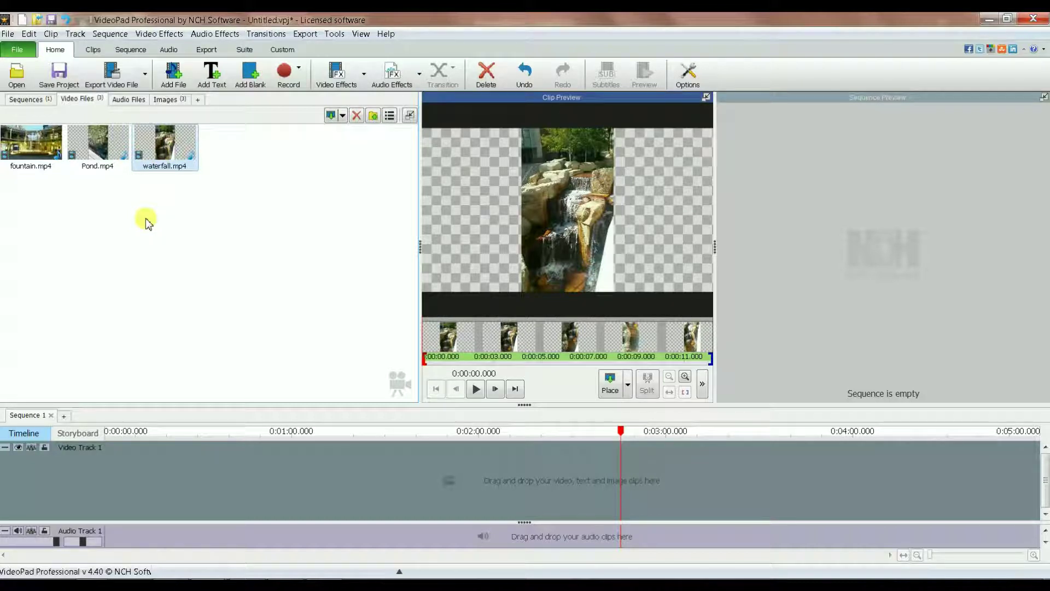
left_click(168, 99)
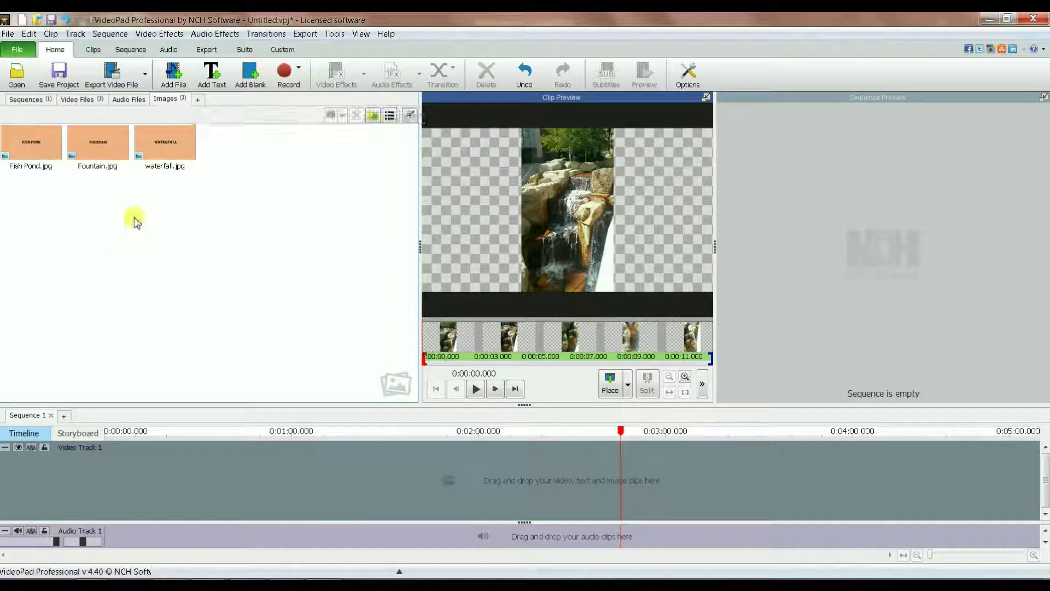
left_click(167, 143)
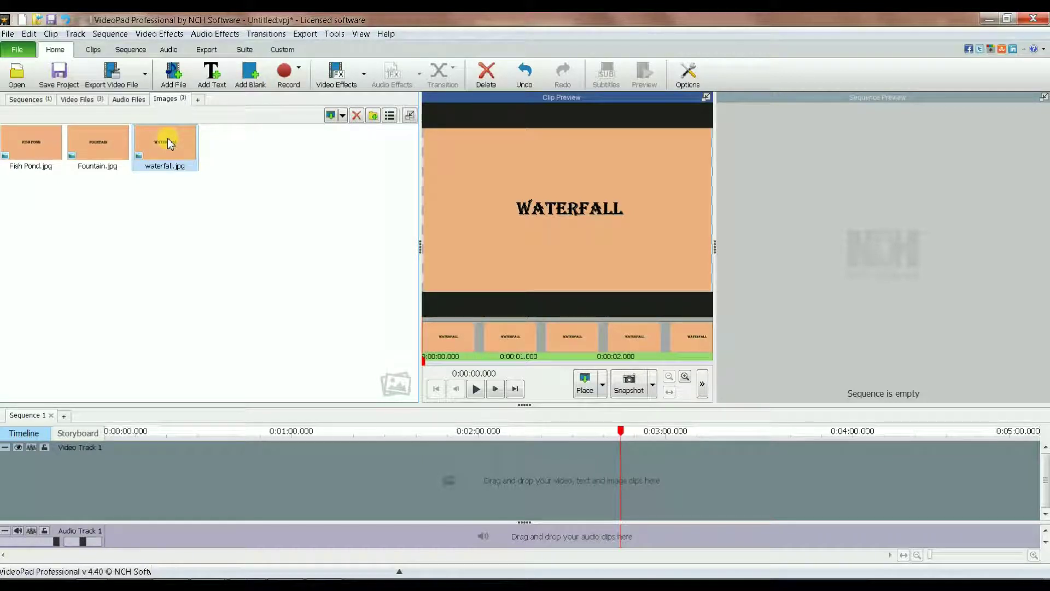
- Place waterfall.jpg as a 3-second clip on Video Track 1 and park the playhead near 0:00:02
left_click_drag(169, 144, 111, 461)
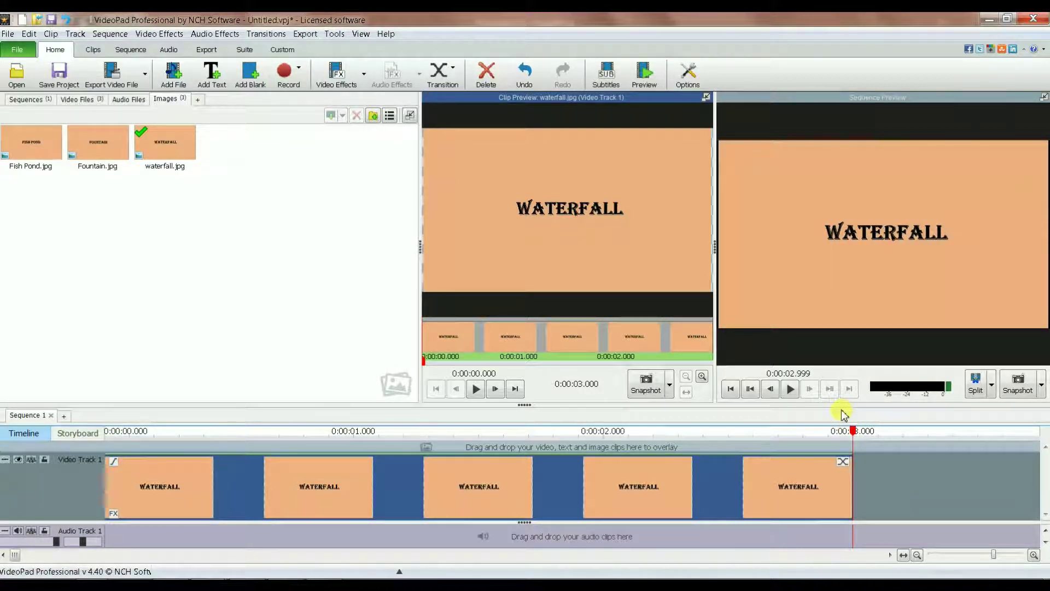
left_click_drag(854, 435, 605, 430)
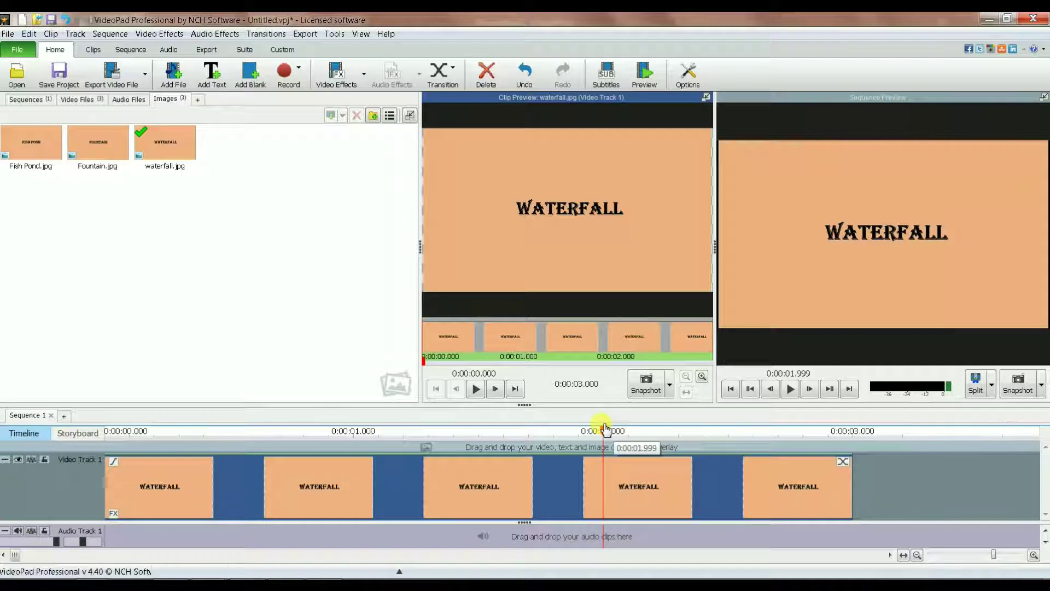
left_click_drag(605, 429, 627, 426)
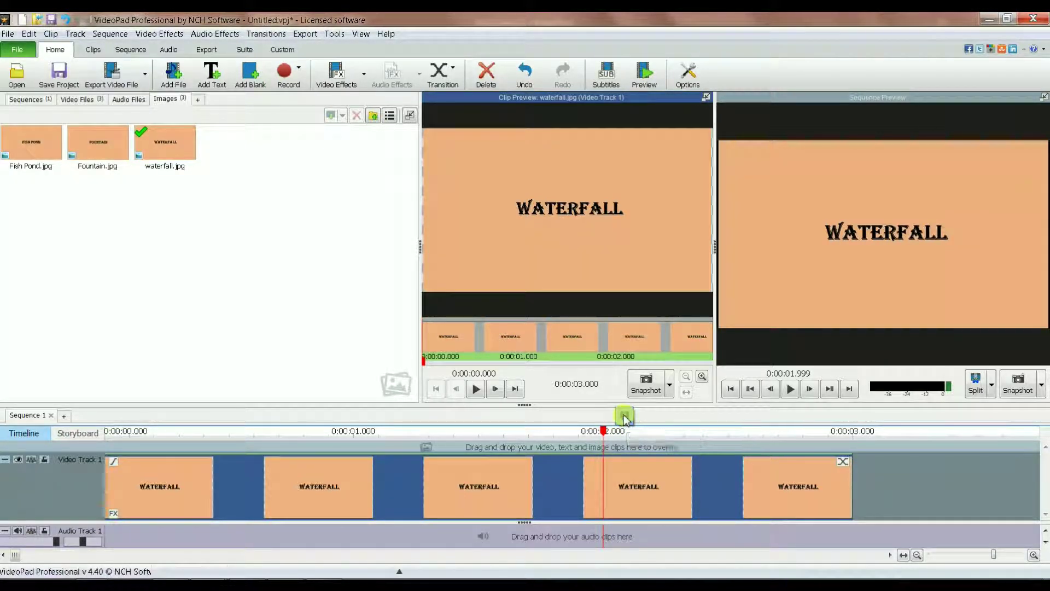
- Split the WATERFALL title at 2 seconds, delete the remainder, and play from the start
left_click(623, 414)
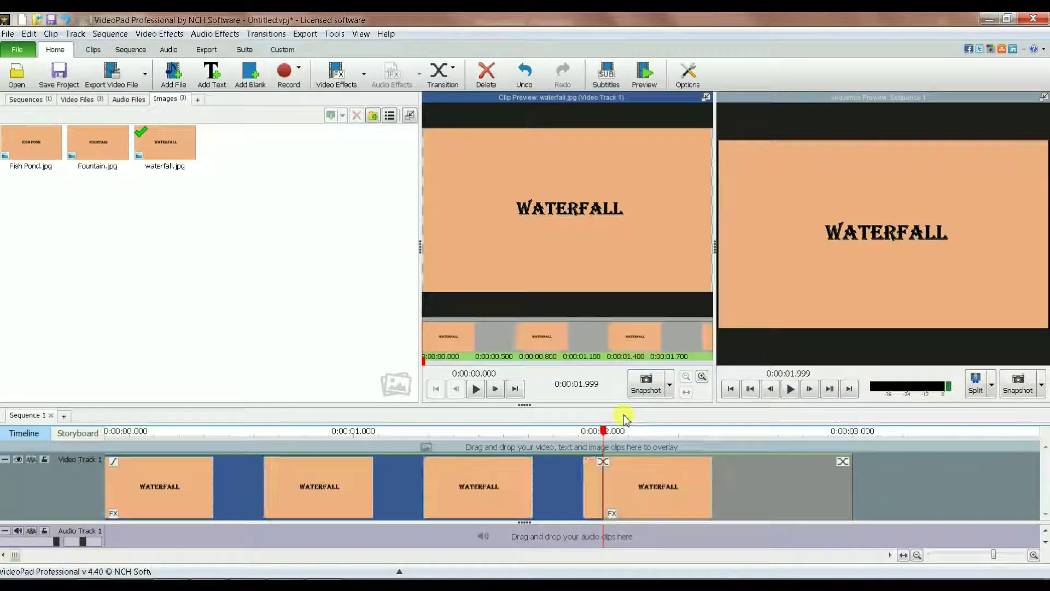
left_click(674, 484)
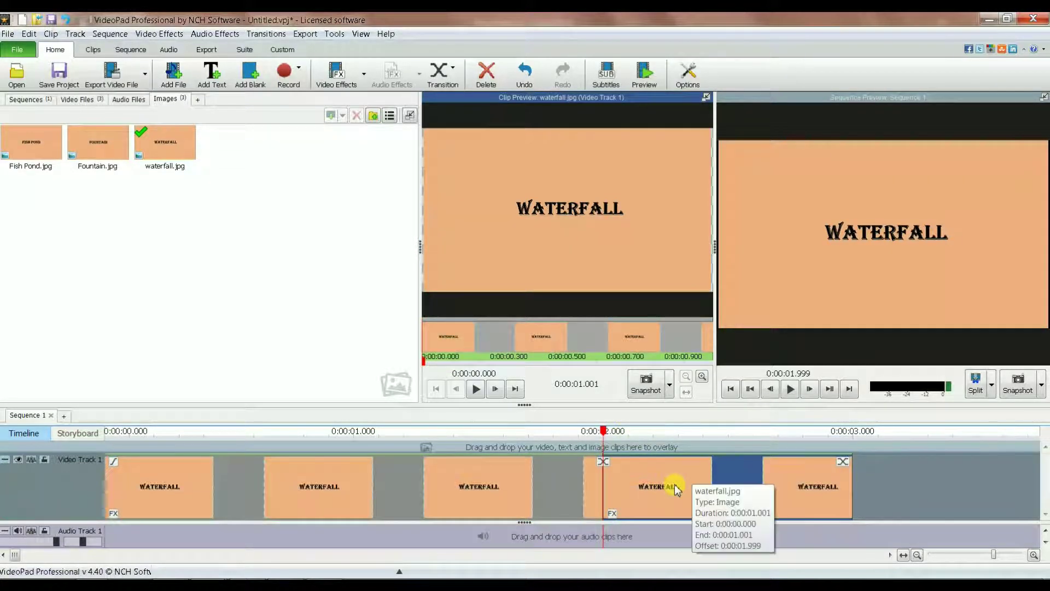
key("Delete")
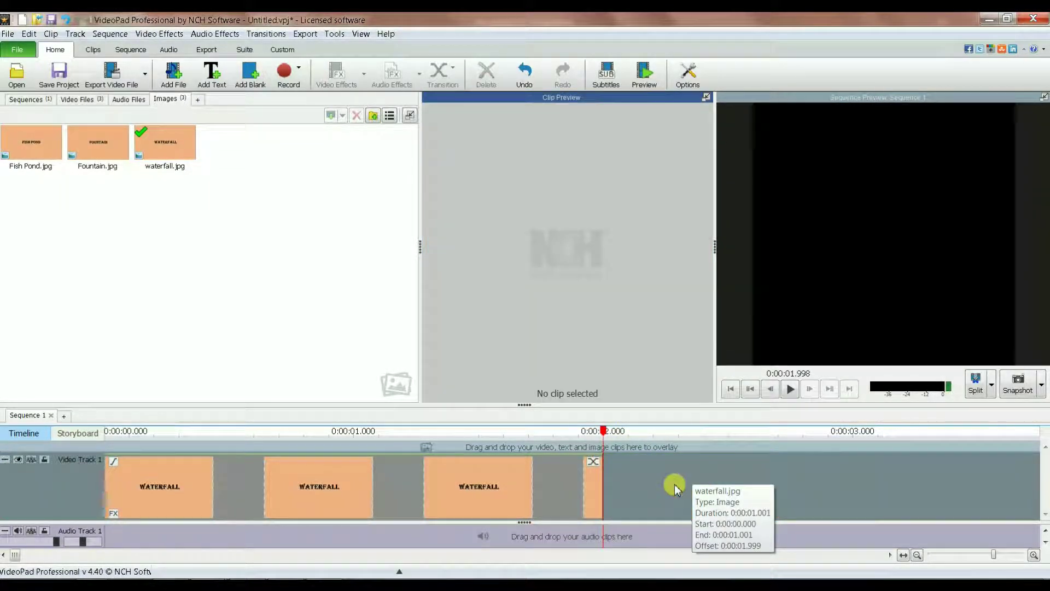
left_click_drag(604, 433, 97, 484)
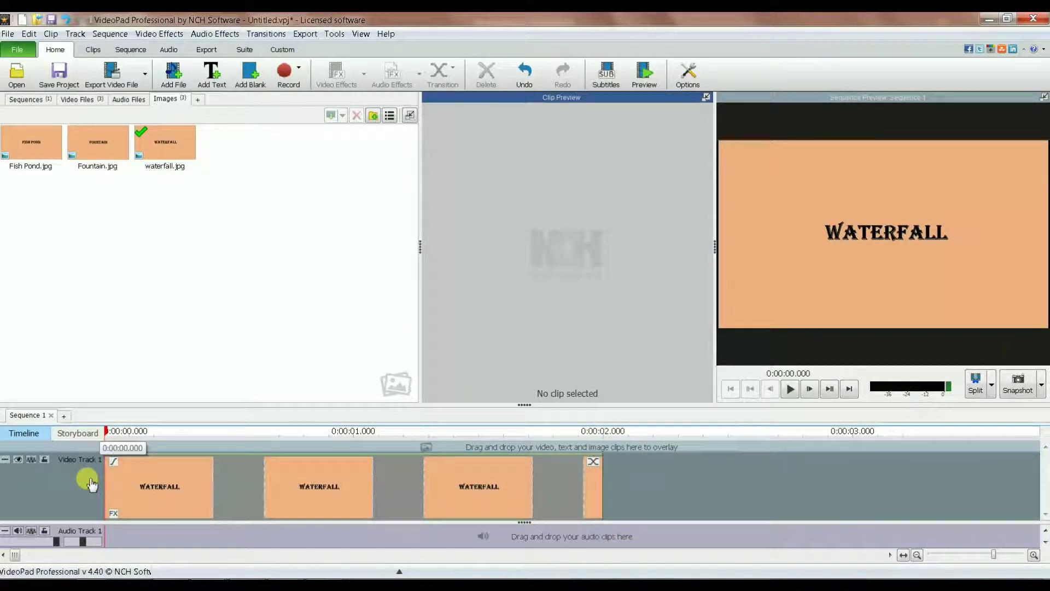
left_click(791, 389)
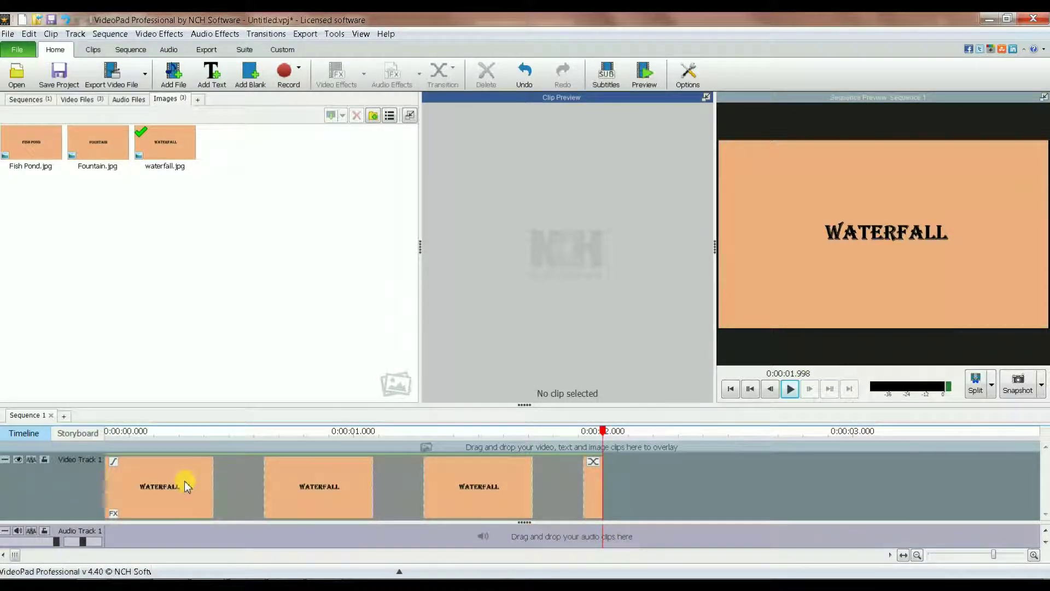
- Zoom the timeline out to about 20 seconds and show the Video Files bin
left_click(917, 555)
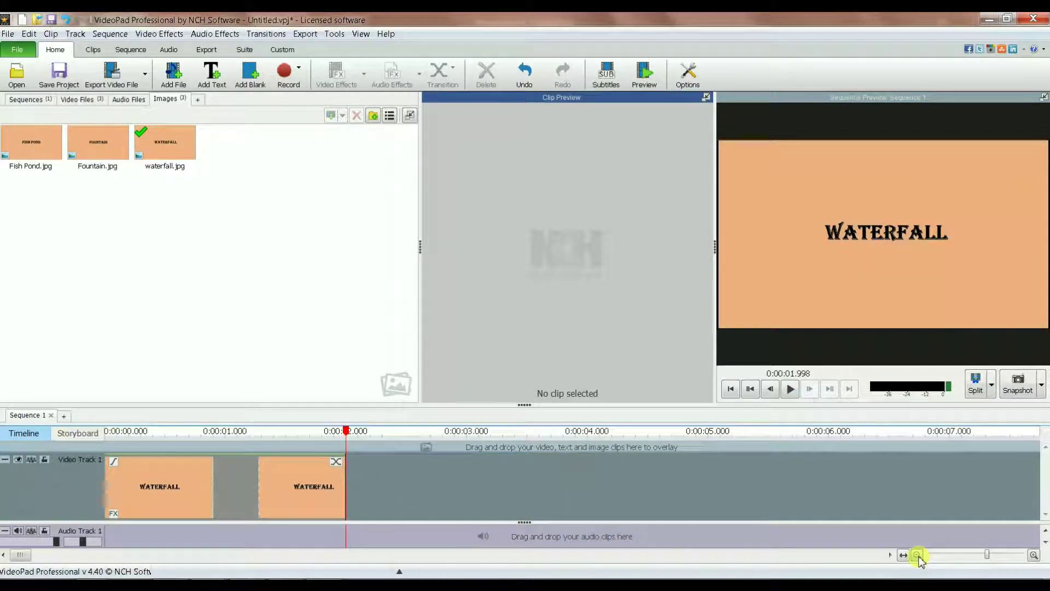
left_click(917, 555)
left_click(917, 555)
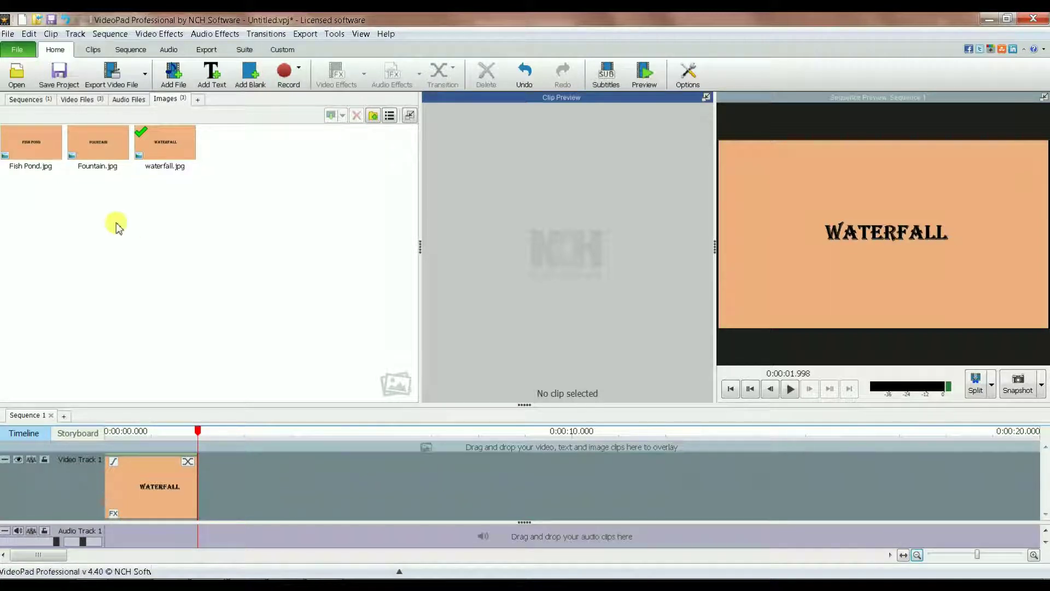
left_click(73, 99)
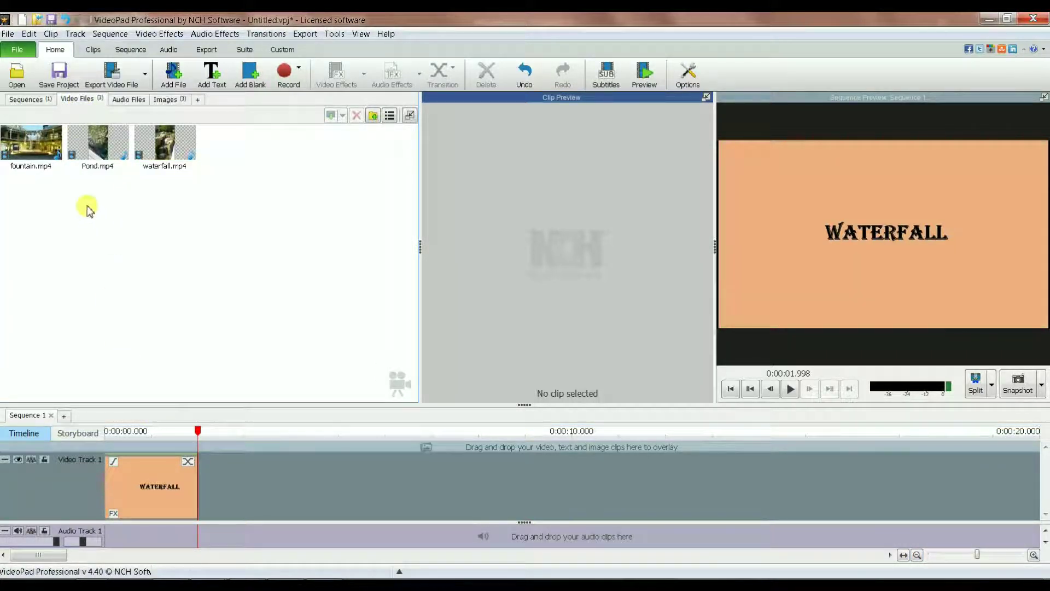
- Drop waterfall.mp4 onto Video Track 1 right after the WATERFALL title, then zoom out to see it
left_click(162, 143)
left_click_drag(161, 143, 199, 465)
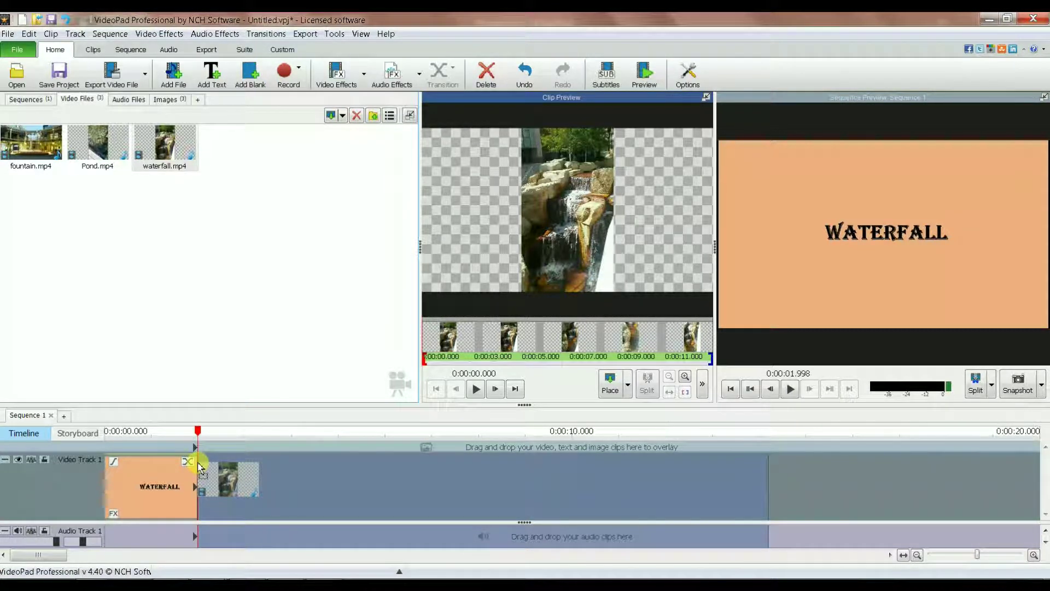
left_click_drag(198, 466, 198, 466)
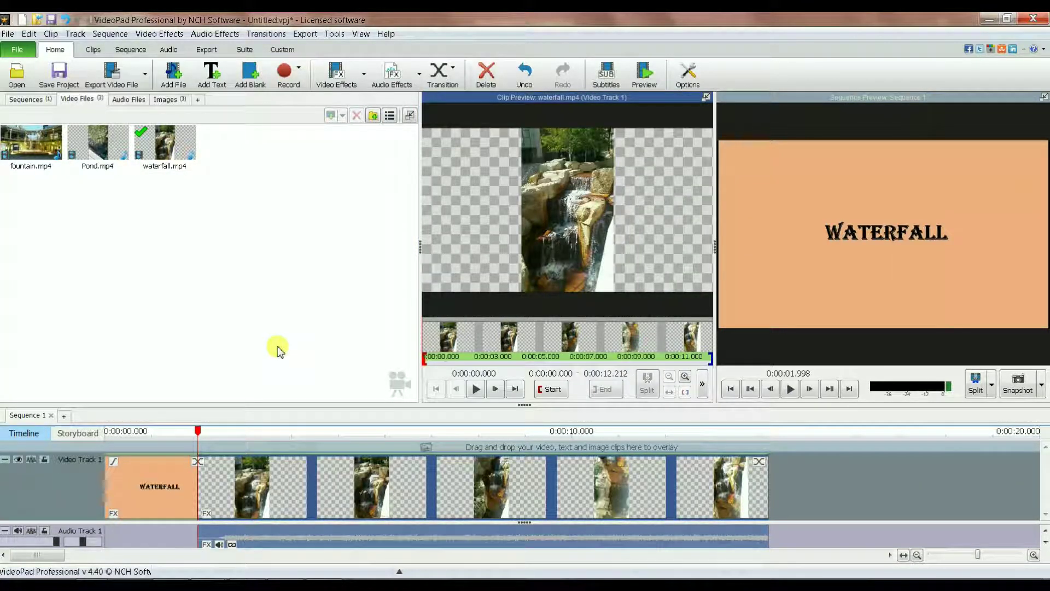
left_click(917, 555)
left_click(917, 555)
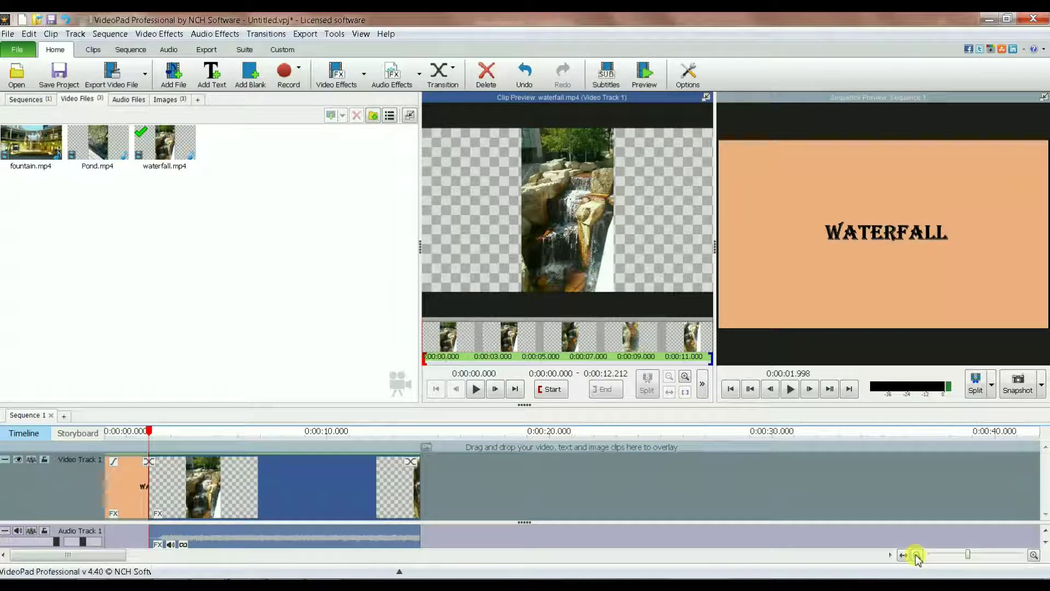
left_click(917, 555)
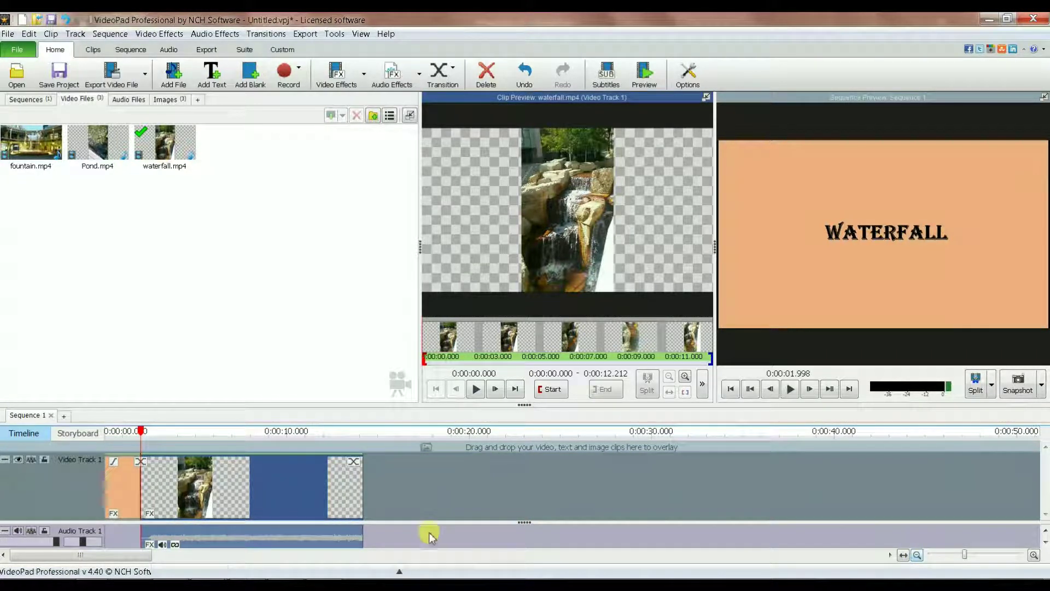
left_click(230, 352)
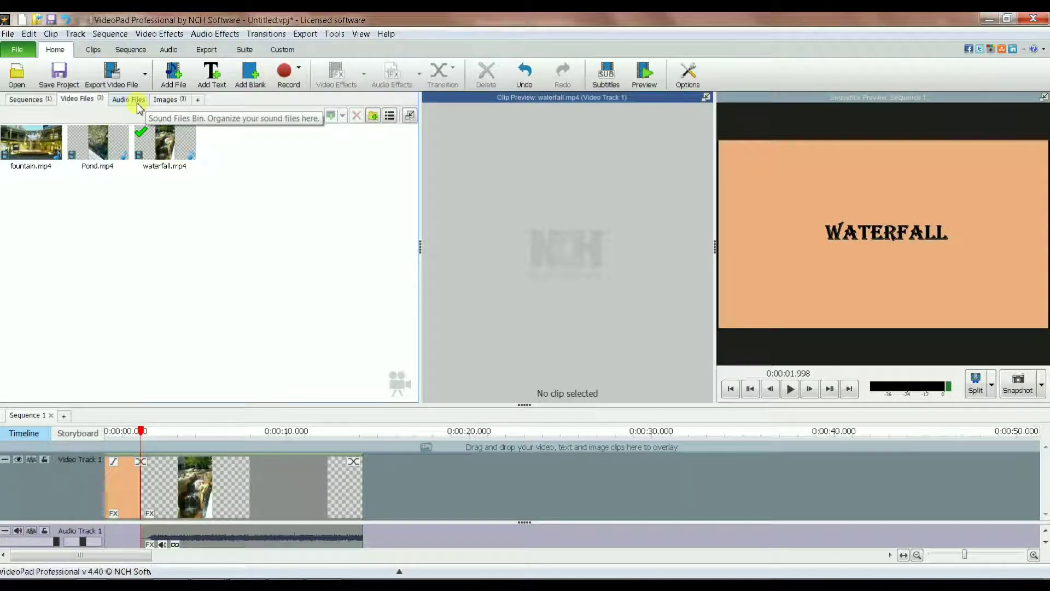
- Add Fish Pond.jpg from Images after the waterfall clip and scrub the preview to check it
left_click(164, 99)
left_click_drag(20, 142, 373, 464)
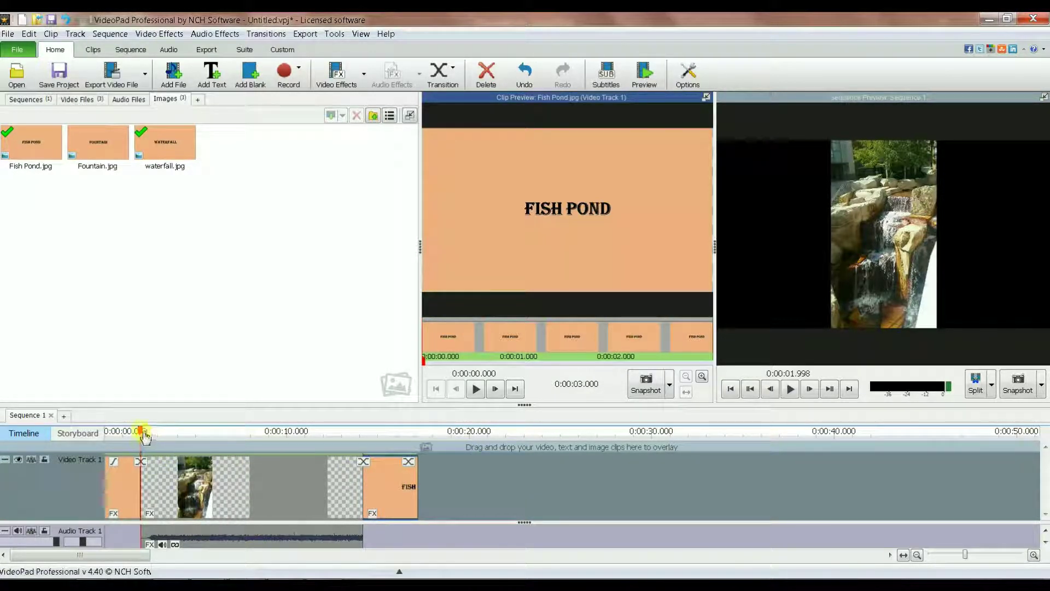
left_click_drag(141, 434, 397, 448)
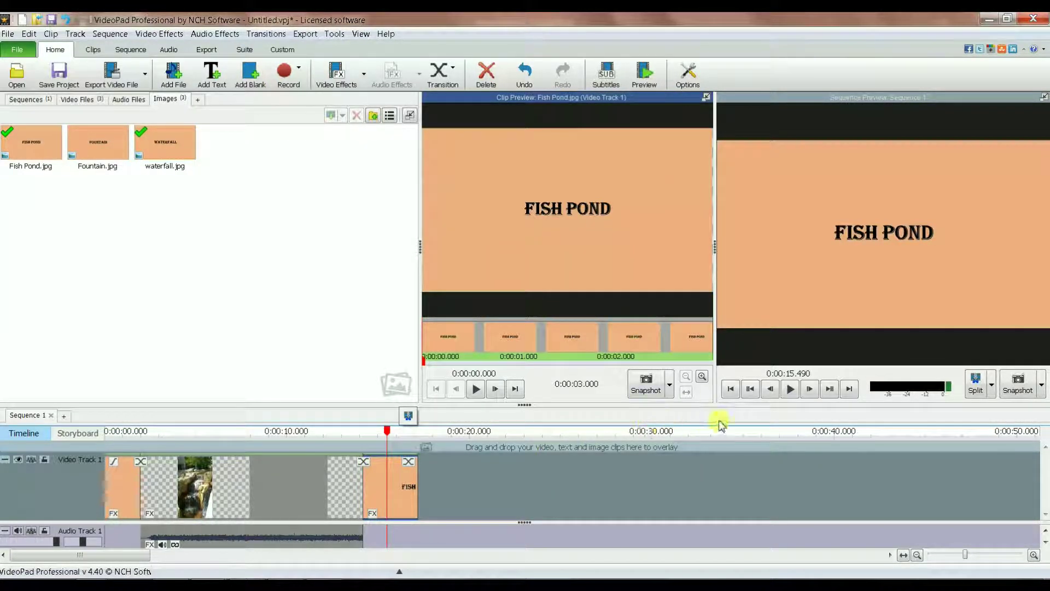
- Move the playhead slightly into the FISH POND title clip
left_click(750, 388)
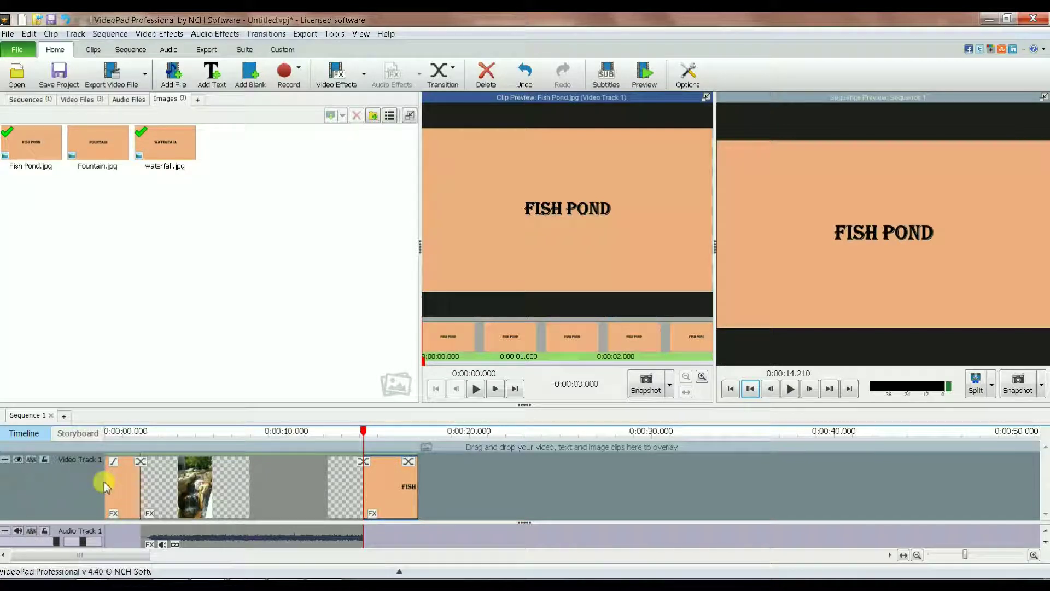
right_click(374, 487)
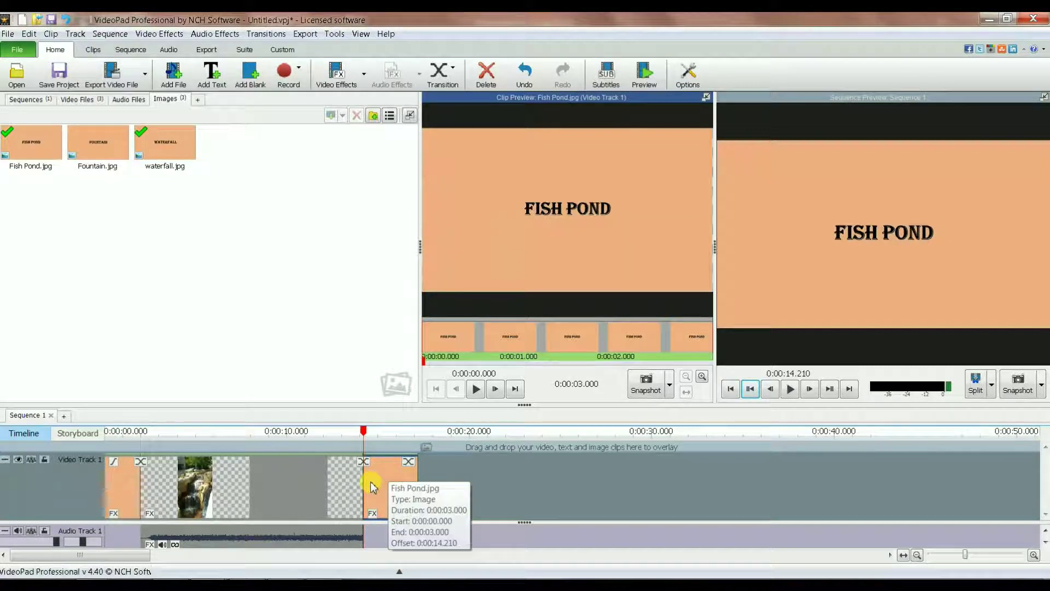
key("Escape")
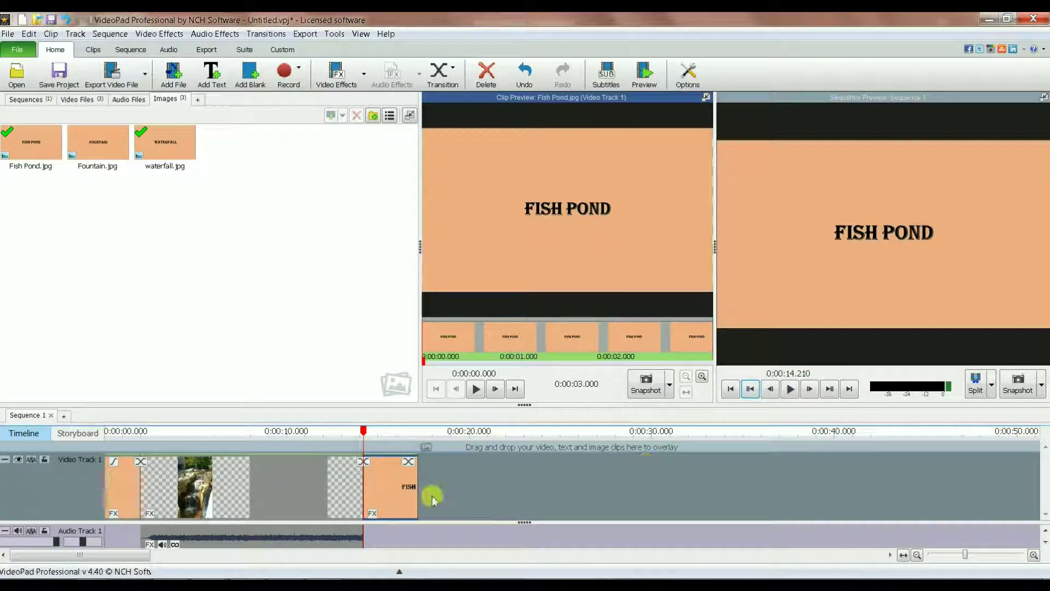
left_click_drag(364, 433, 403, 437)
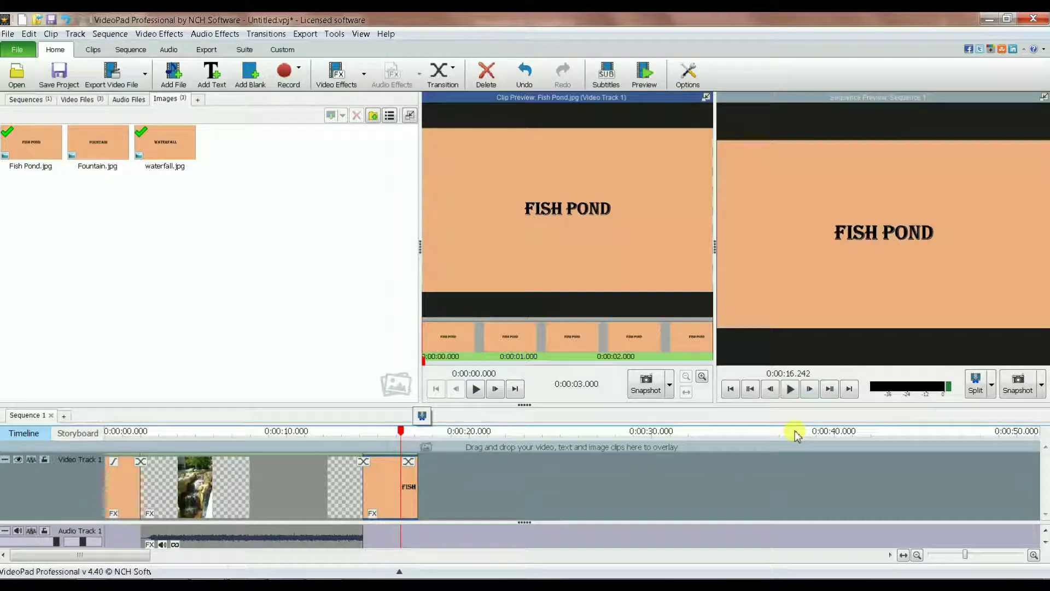
- Split the FISH POND card at the playhead and trim its end back, leaving about 0.97 seconds
left_click(423, 417)
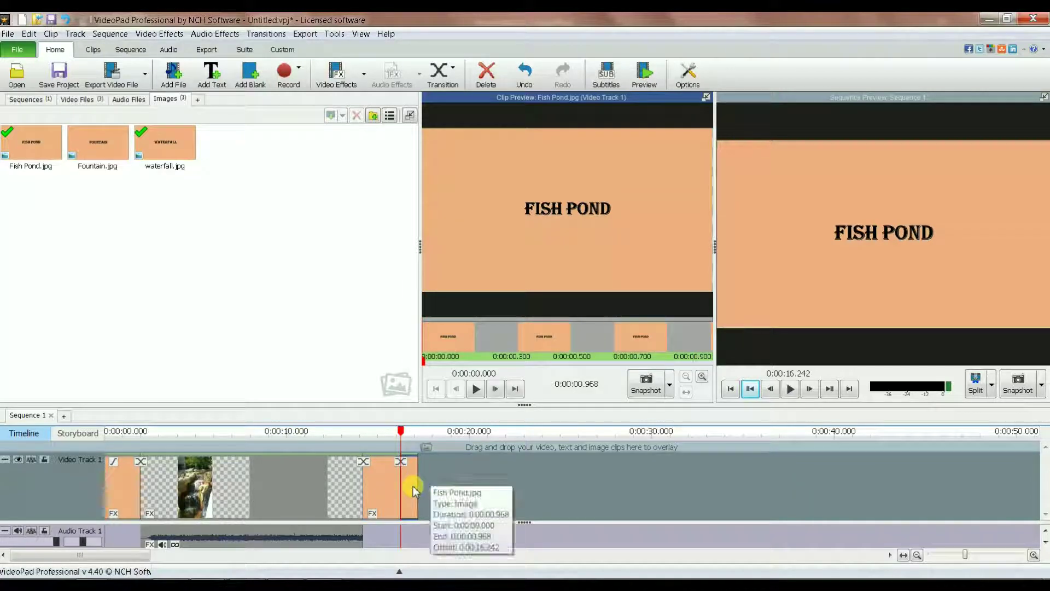
left_click_drag(414, 489, 402, 487)
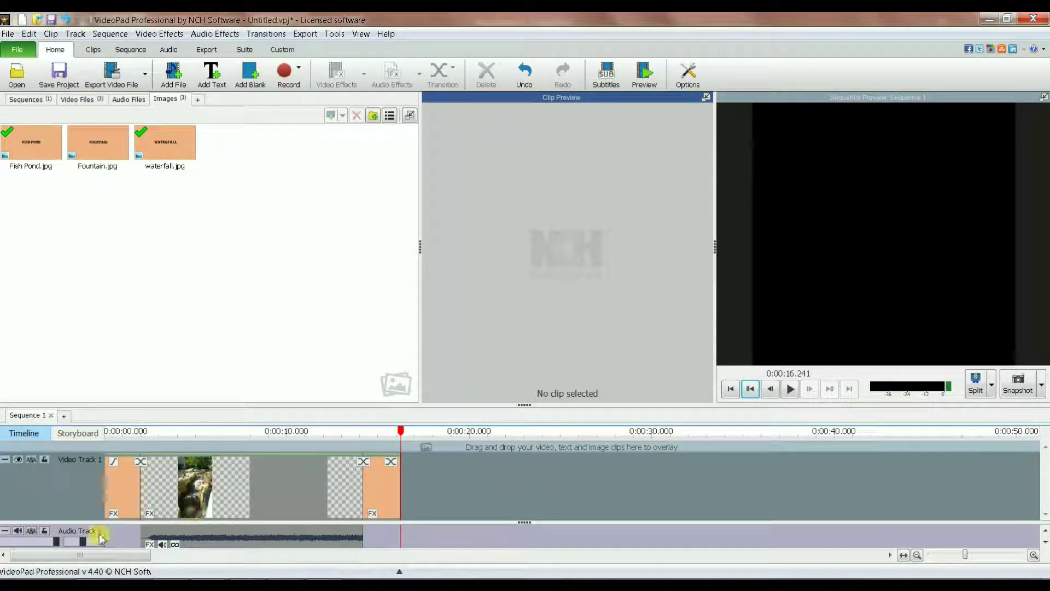
left_click(113, 482)
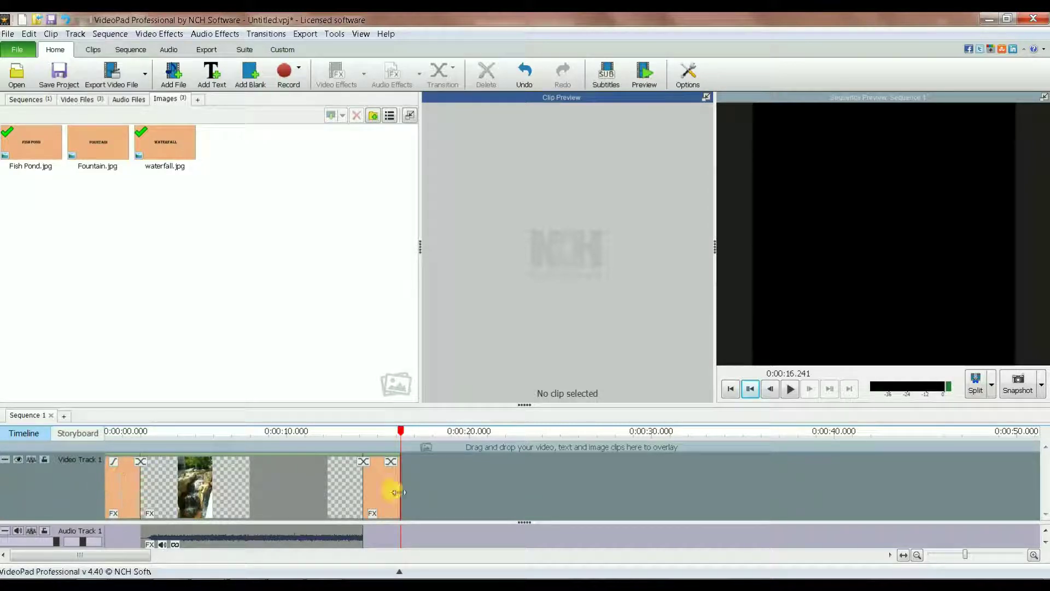
right_click(112, 495)
left_click(274, 281)
left_click(388, 483)
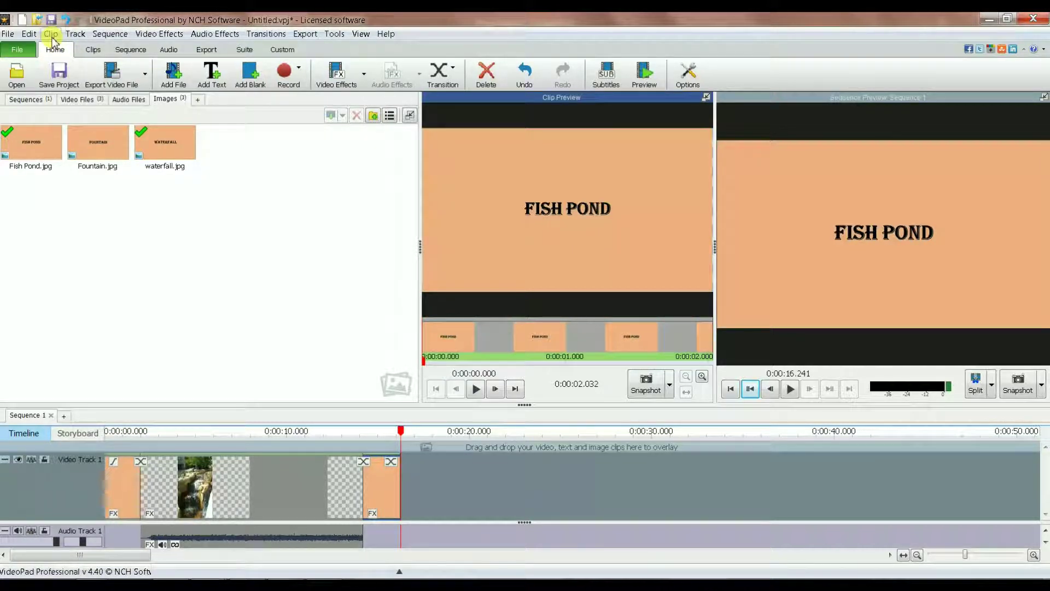
- Place Pond.mp4 from the video files after the FISH POND title card on Video Track 1
left_click(78, 99)
left_click(99, 150)
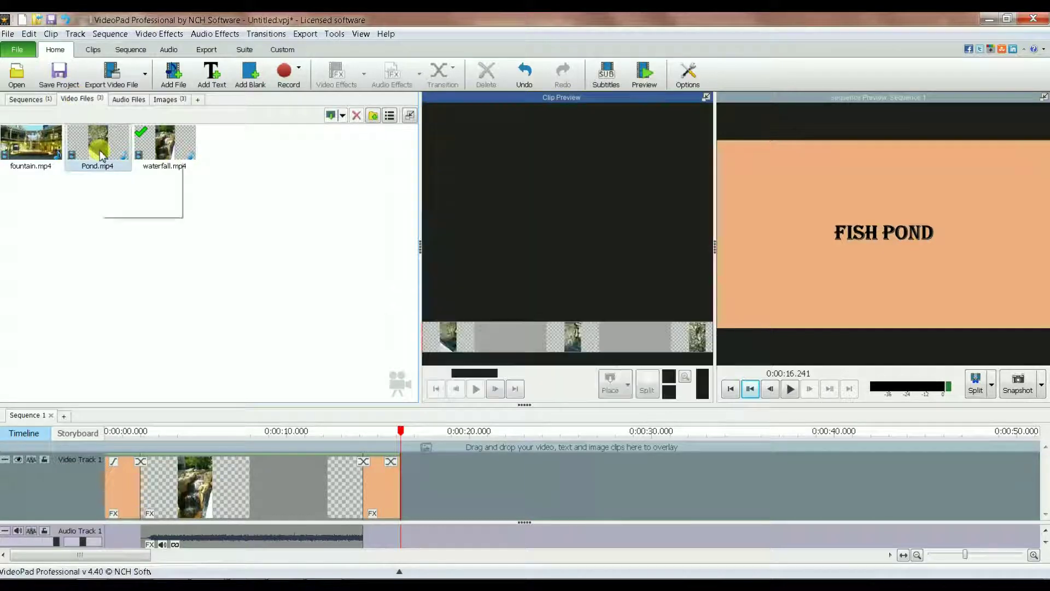
left_click_drag(101, 156, 413, 463)
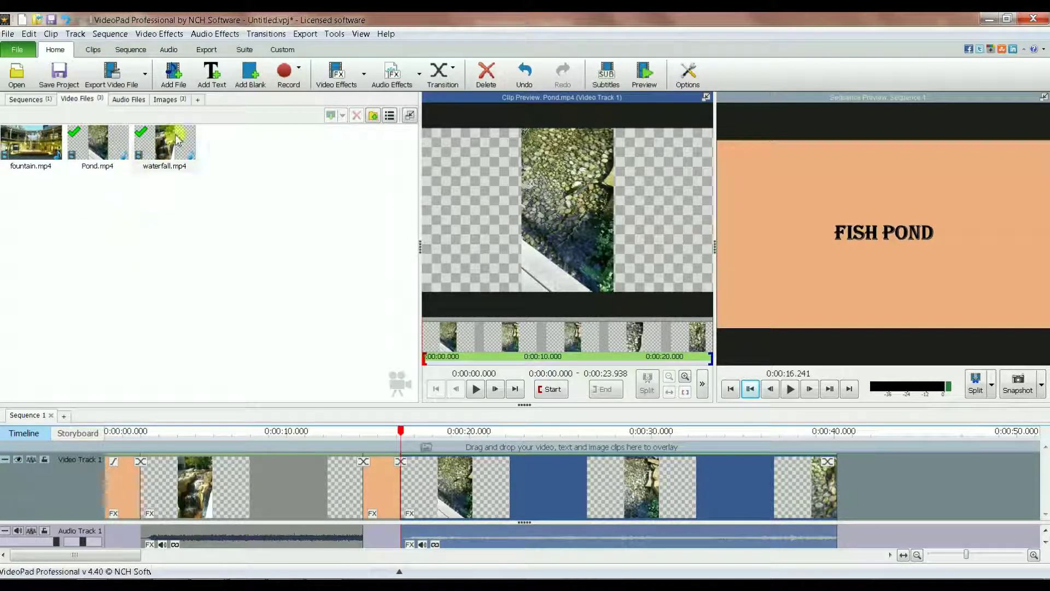
left_click(176, 105)
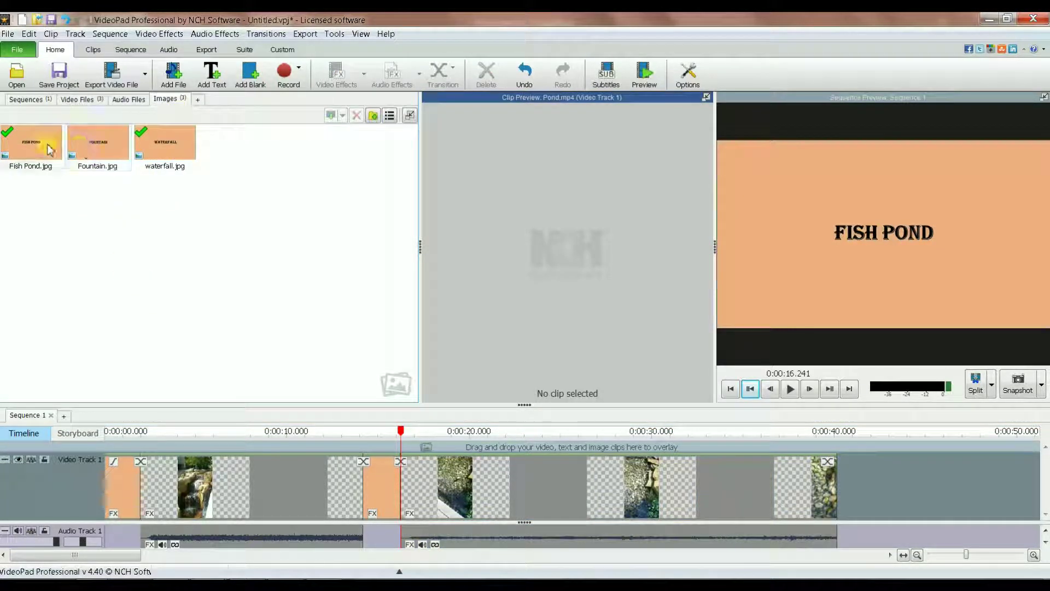
- Append the Fountain.jpg title card after the Pond clip and put the playhead at its start
left_click(99, 140)
left_click_drag(93, 153, 855, 471)
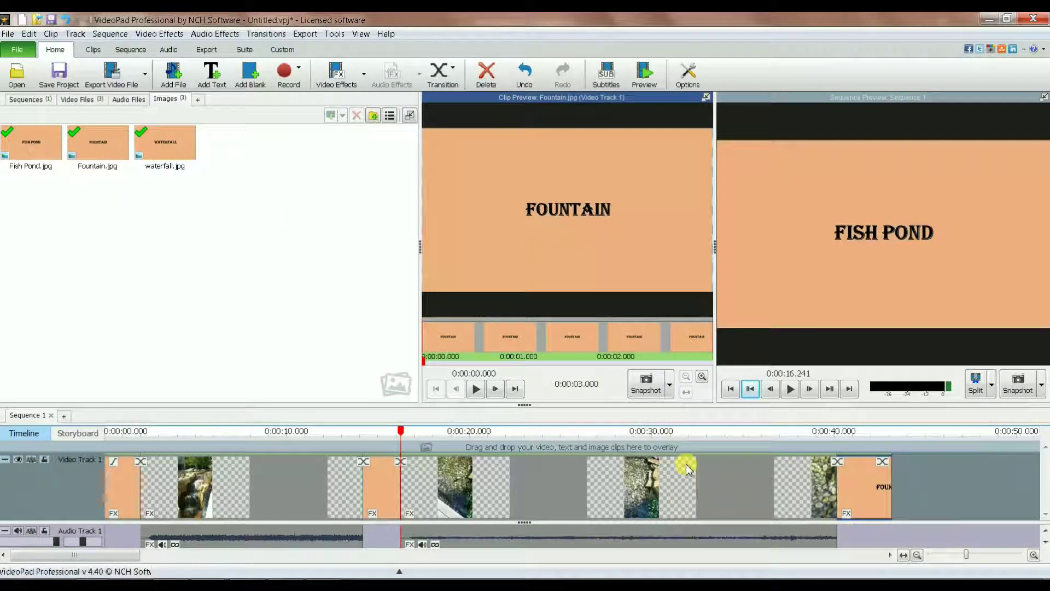
left_click_drag(401, 432, 865, 454)
mouse_move(864, 449)
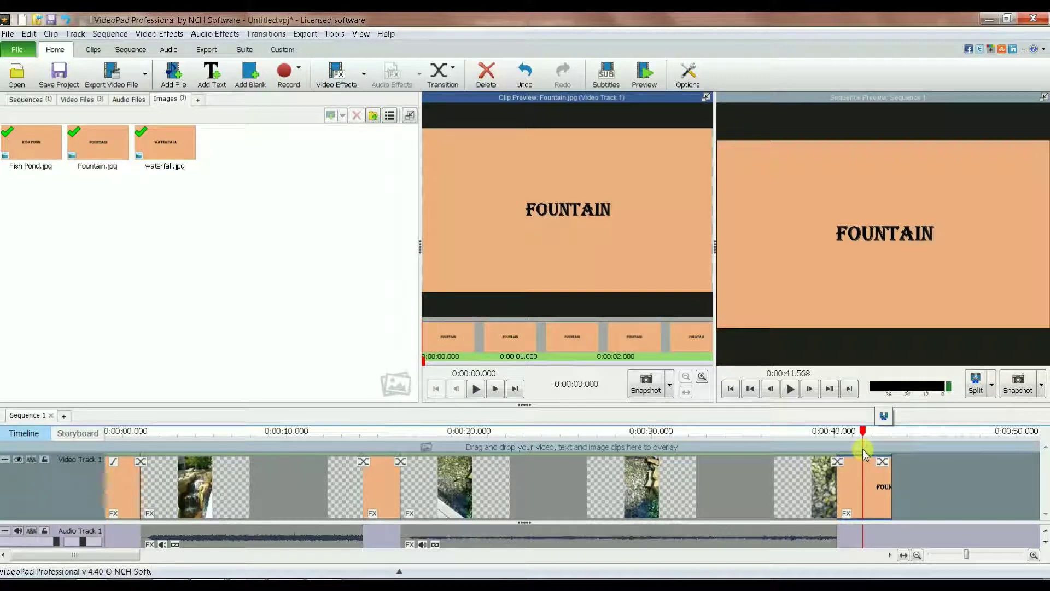
left_click(750, 389)
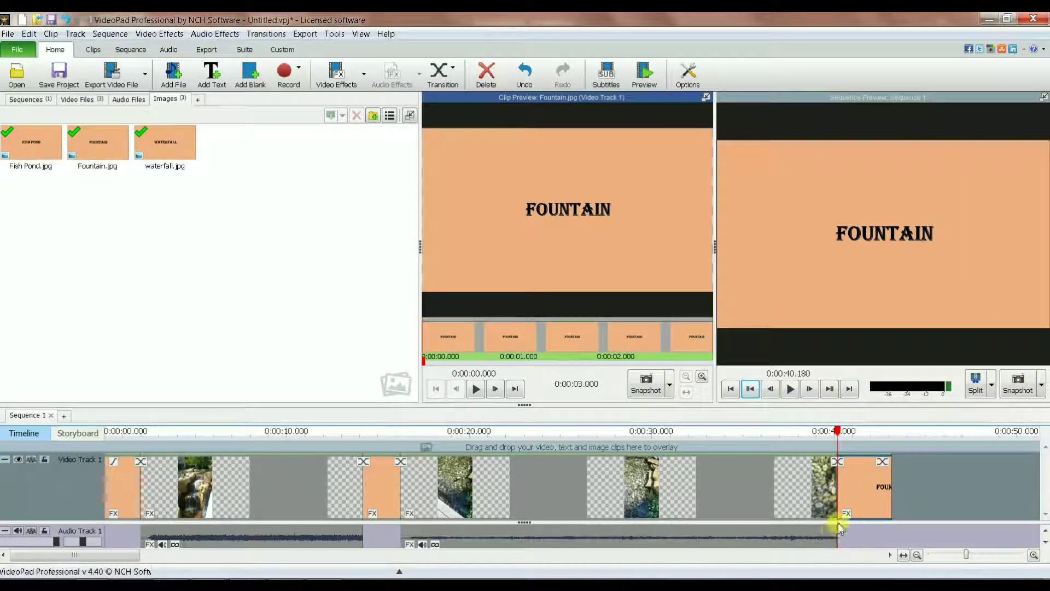
left_click(791, 389)
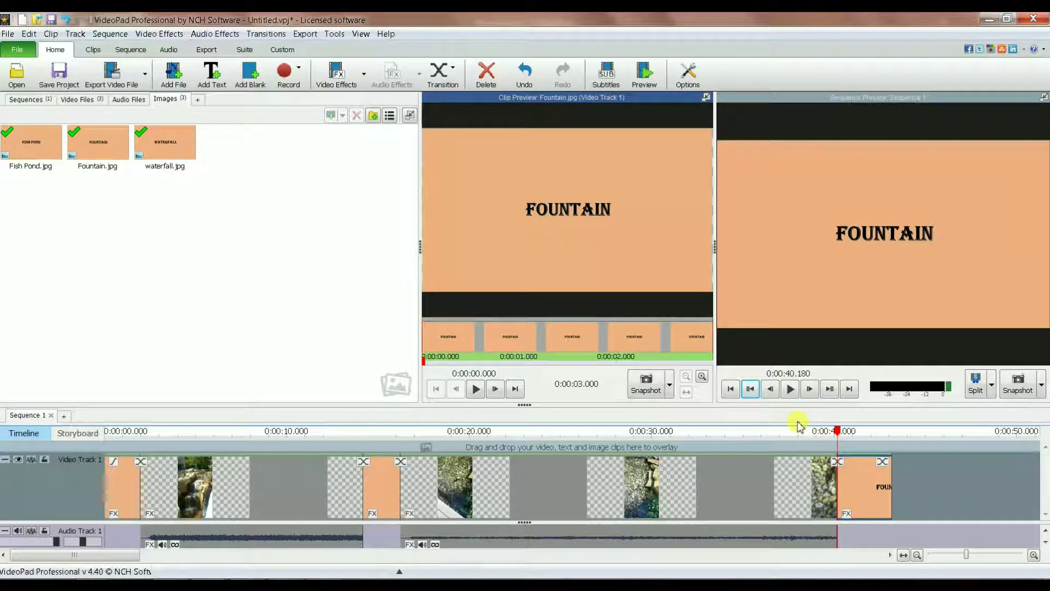
- Split the FOUNTAIN card at 0:00:42.2 and delete the trailing piece, leaving about 2 seconds
left_click_drag(837, 432, 876, 439)
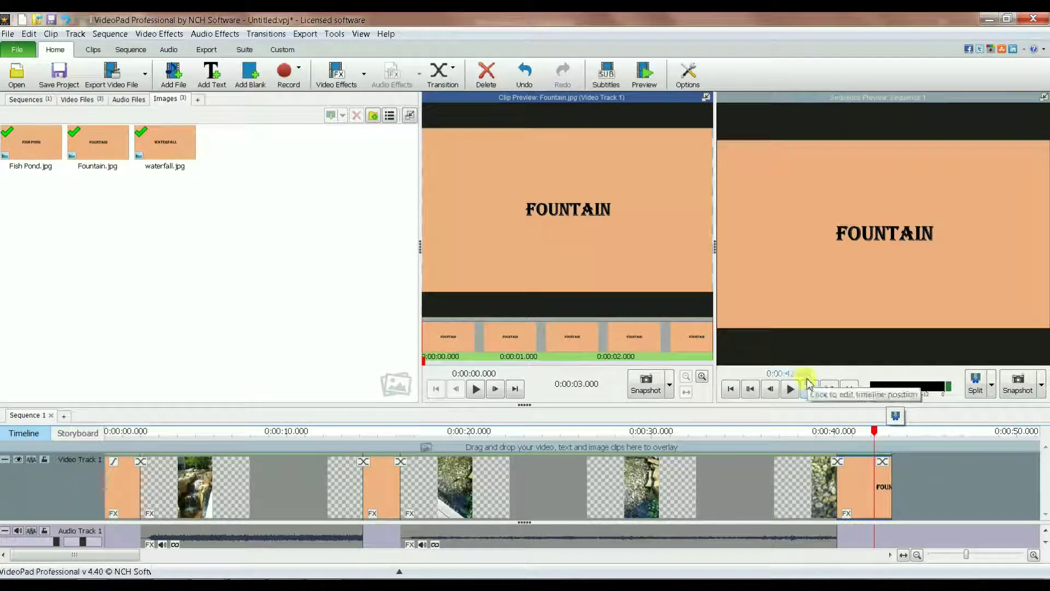
left_click(894, 417)
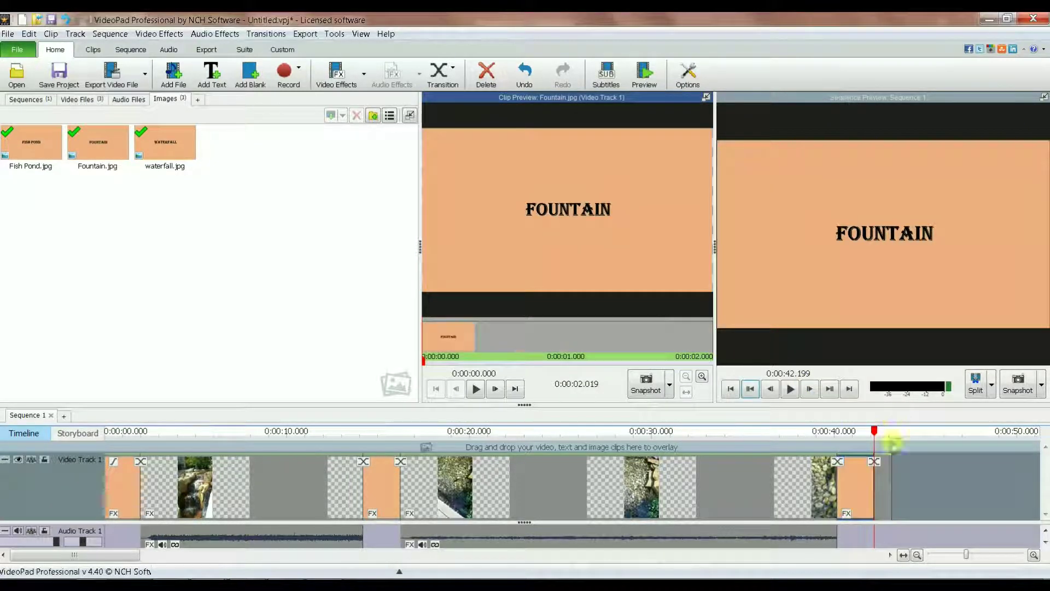
left_click(884, 494)
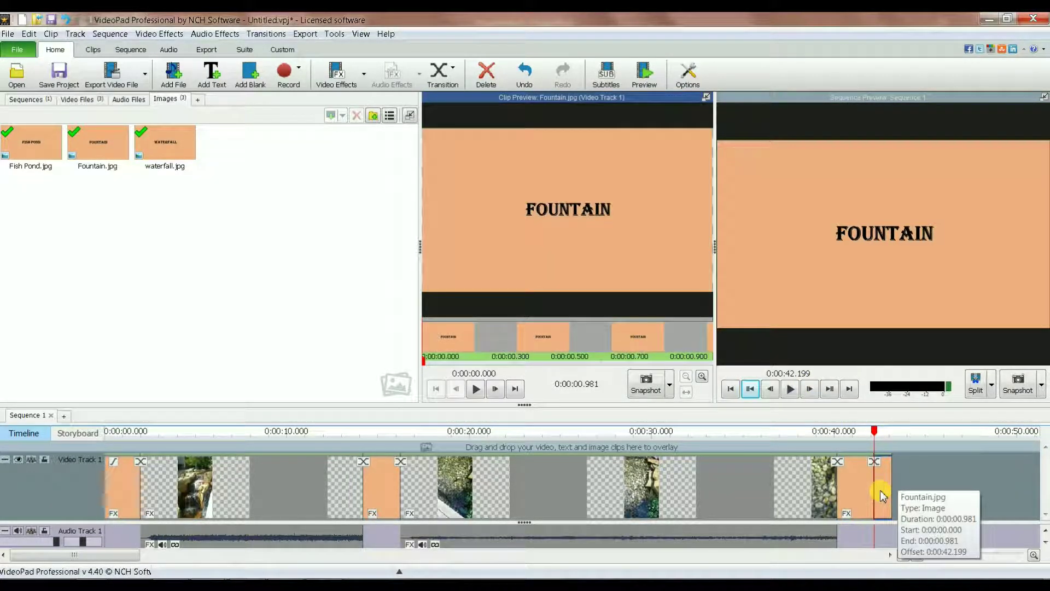
key("Delete")
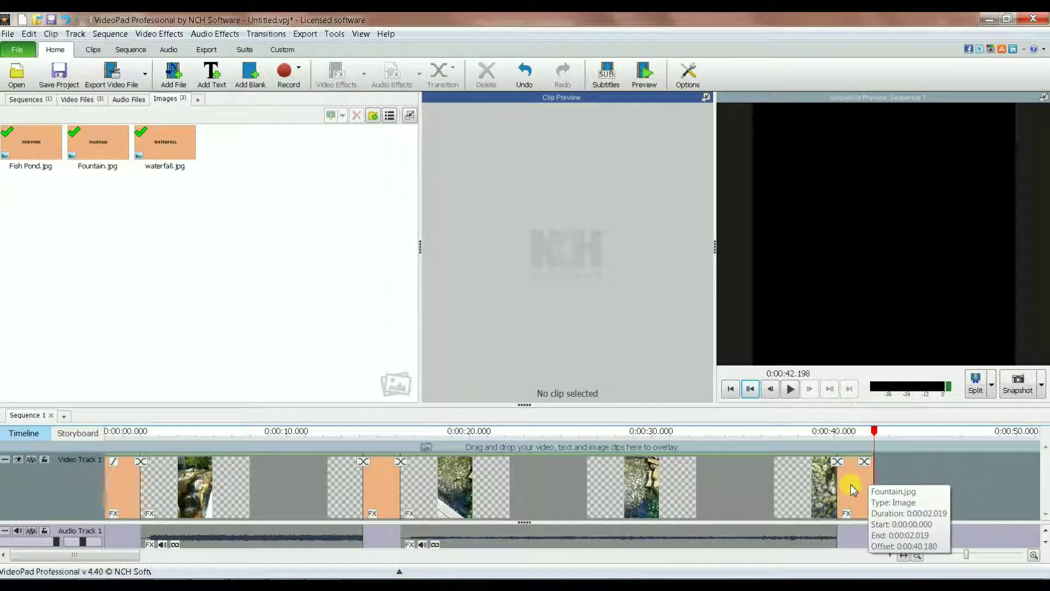
- Append fountain.mp4 after the FOUNTAIN title card at about 0:00:42
left_click(87, 100)
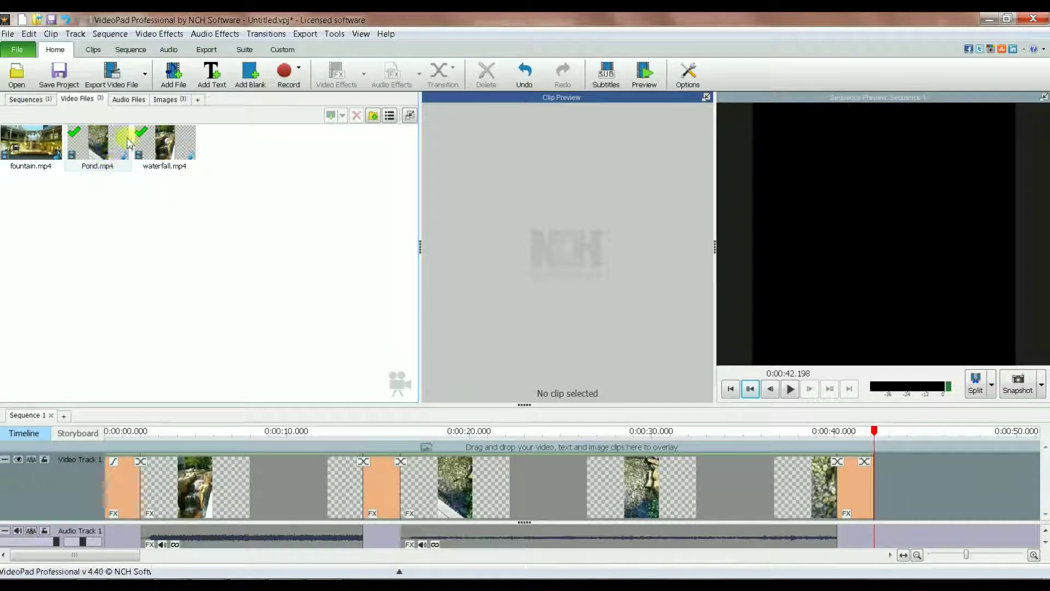
left_click_drag(31, 143, 871, 466)
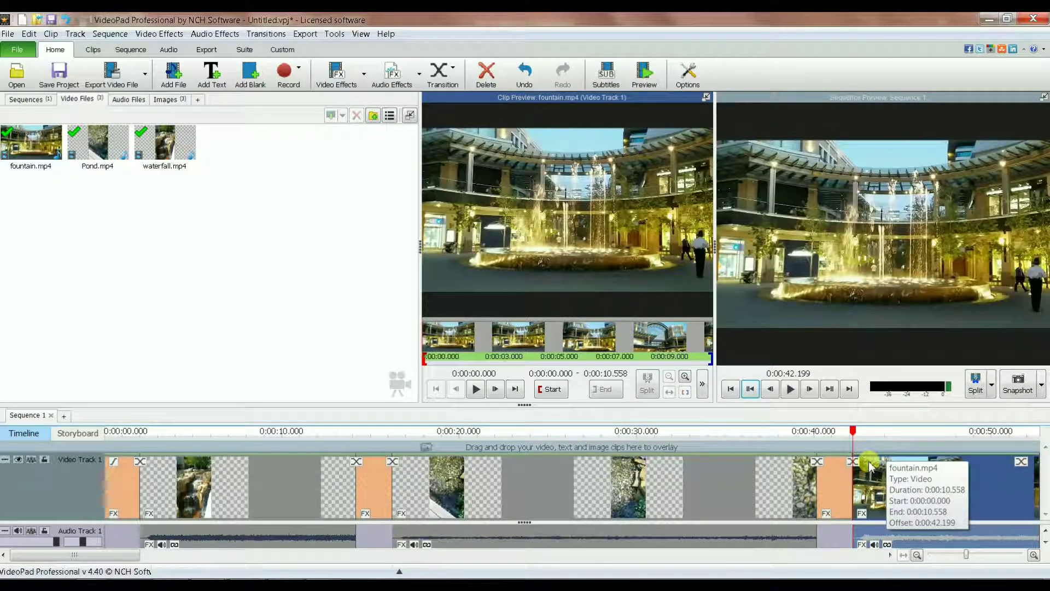
- Play the sequence from the start at lower volume, skip to about 38 s, and zoom the timeline out
left_click(731, 389)
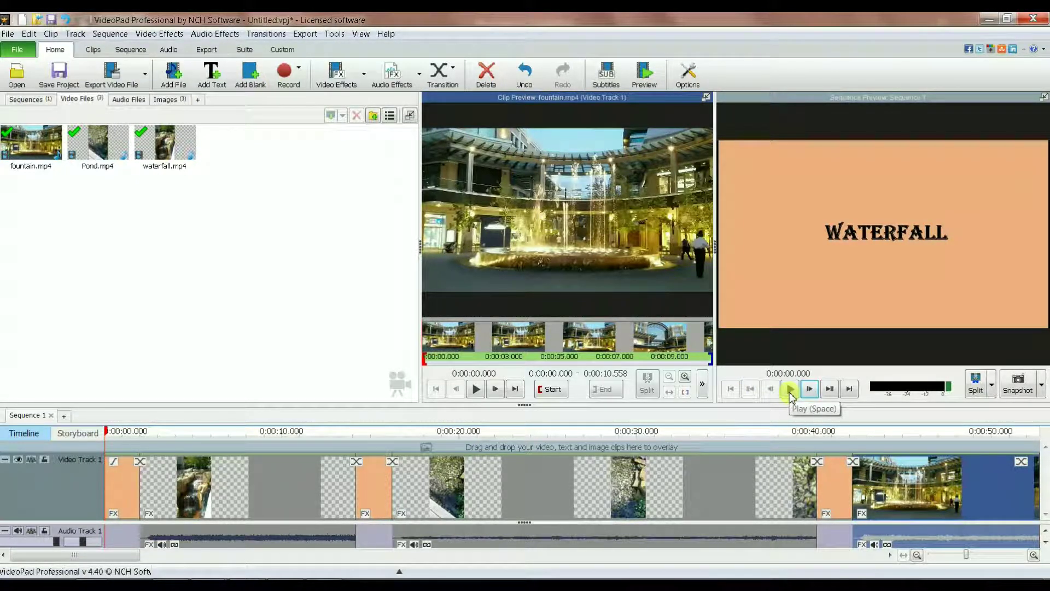
left_click(789, 389)
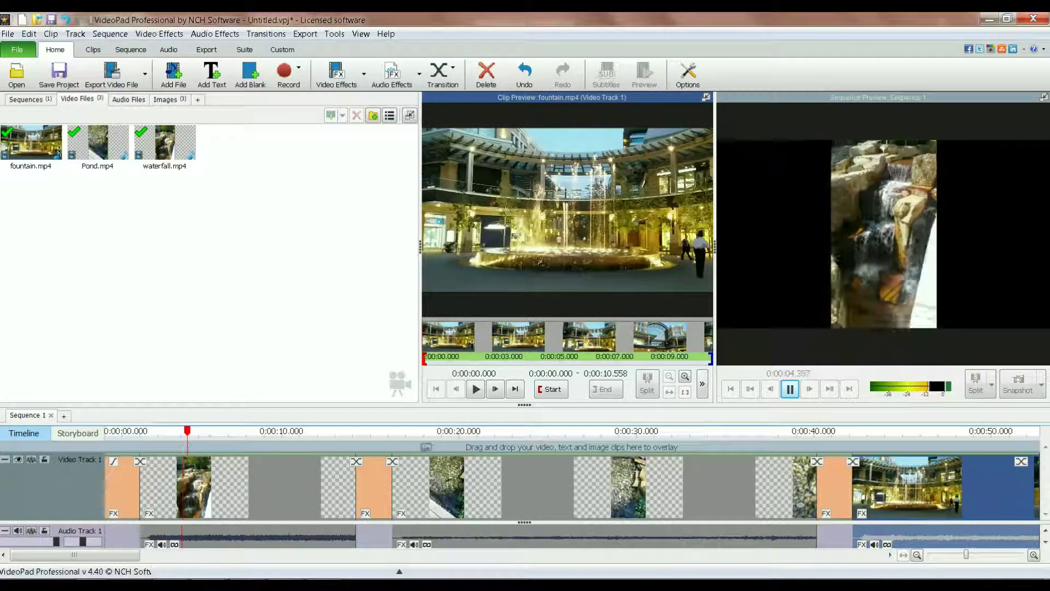
left_click_drag(963, 438, 1004, 491)
left_click(903, 419)
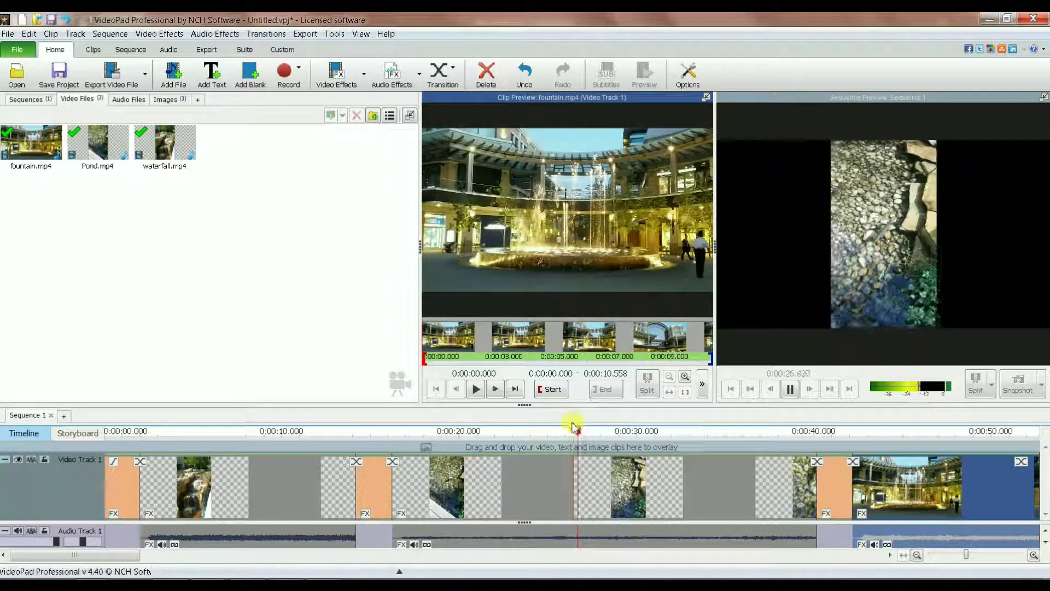
left_click_drag(574, 426, 797, 420)
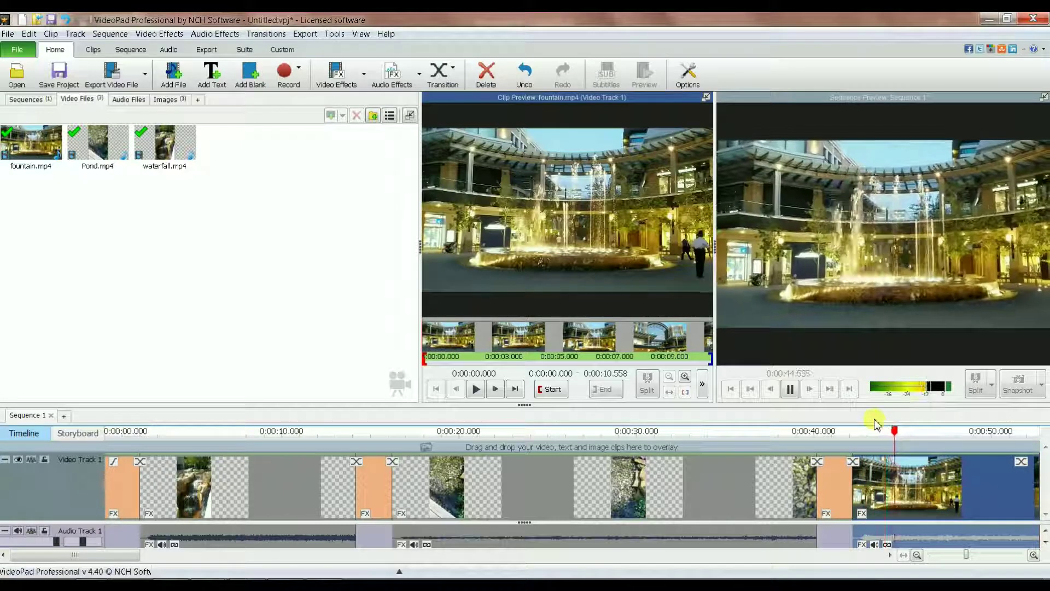
left_click(917, 554)
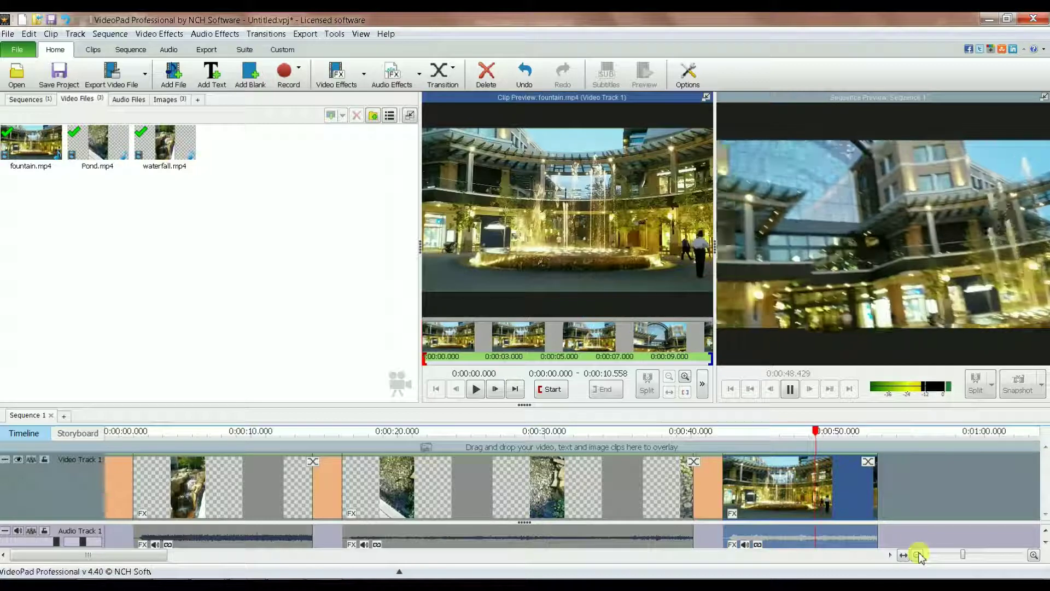
left_click(917, 555)
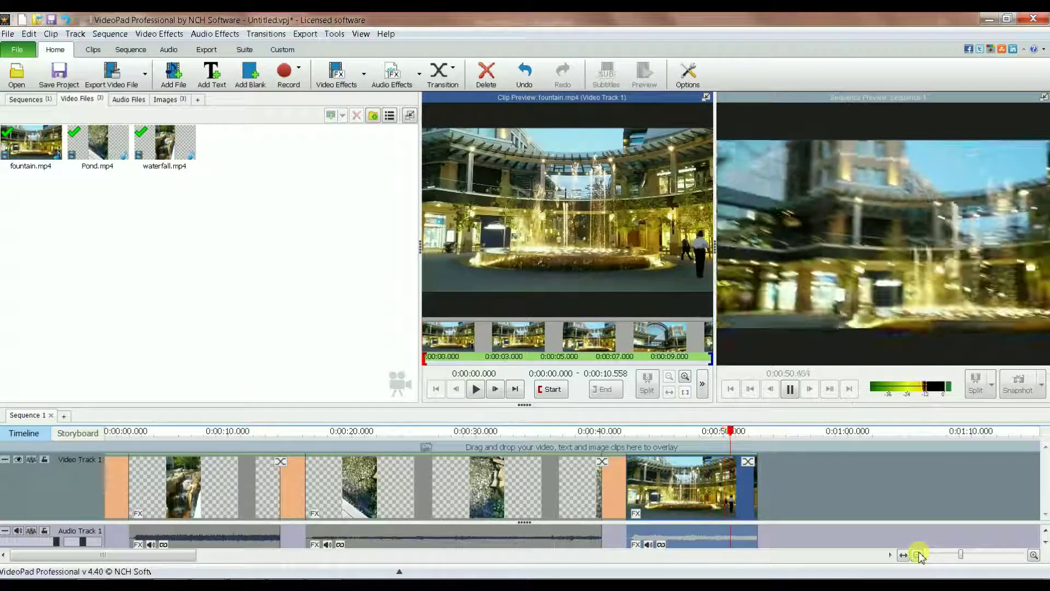